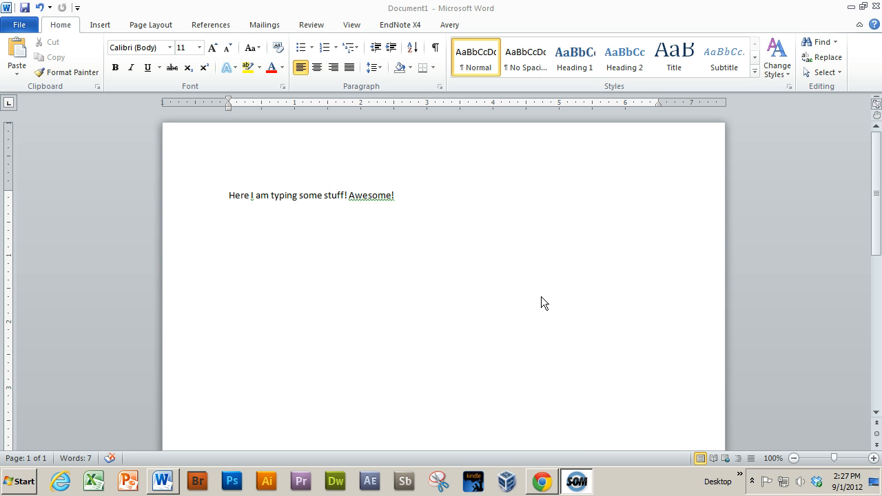
{"action": "left_click", "coordinate": [61, 26]}
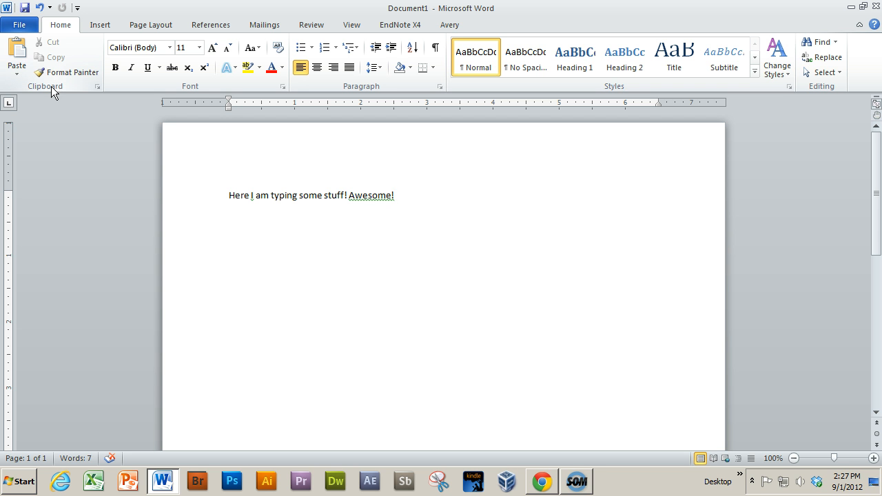
{"action": "left_click", "coordinate": [17, 68]}
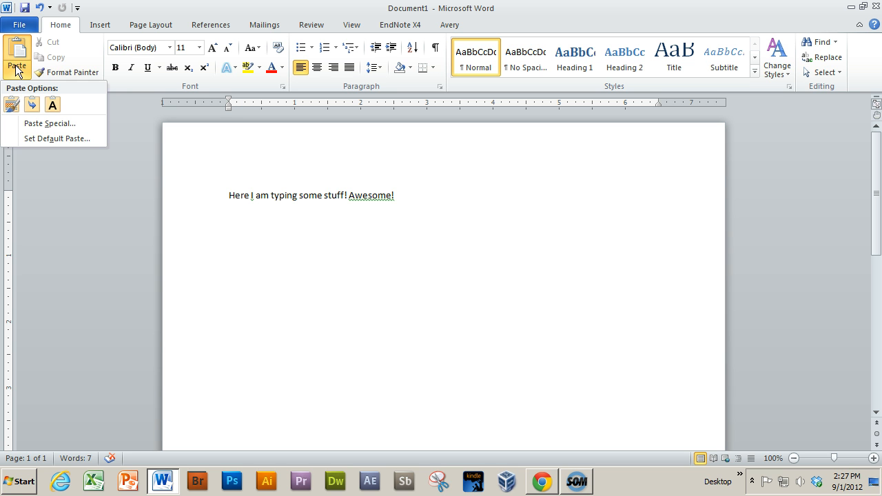
{"action": "left_click", "coordinate": [71, 54]}
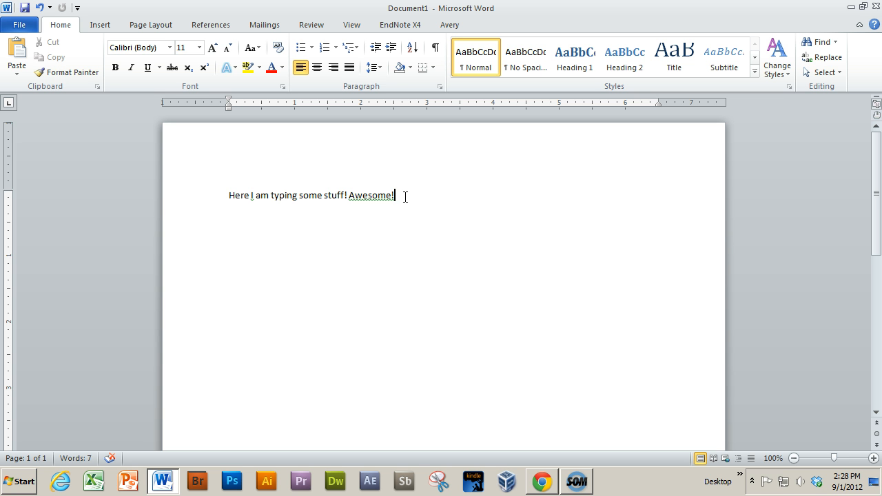
Cut the sentence "Here I am typing some stuff! Awesome!" and paste it back five times
{"action": "left_click_drag", "start_coordinate": [404, 196], "coordinate": [232, 195]}
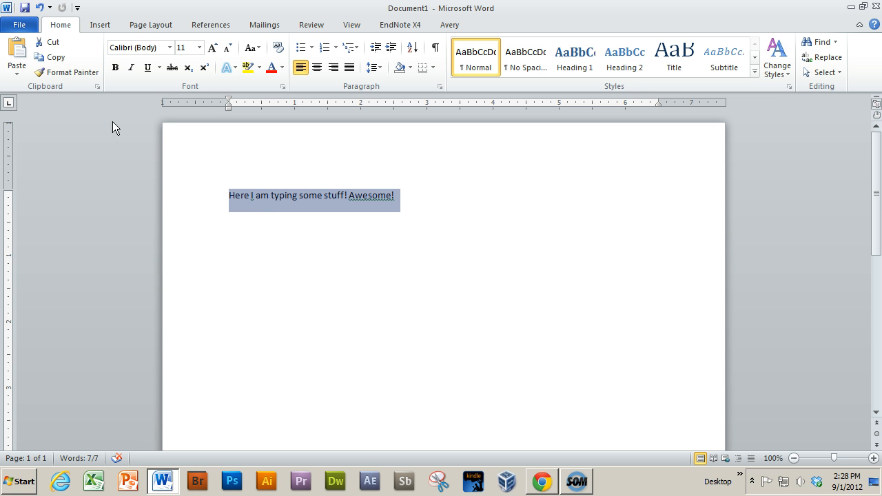
{"action": "left_click", "coordinate": [52, 45]}
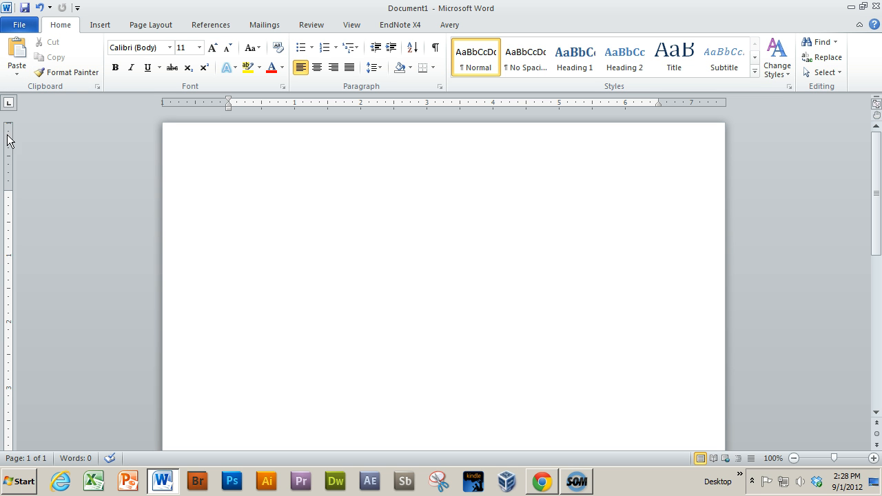
{"action": "left_click", "coordinate": [20, 54]}
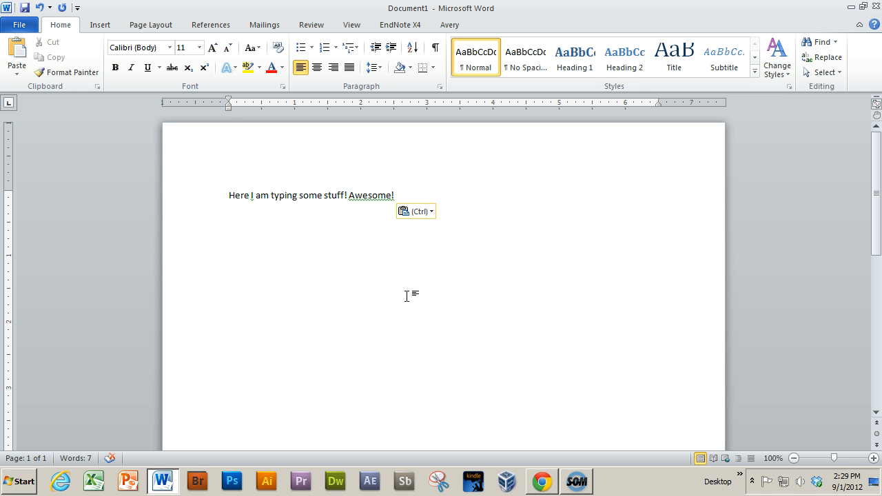
{"action": "left_click", "coordinate": [14, 56]}
{"action": "left_click", "coordinate": [14, 57]}
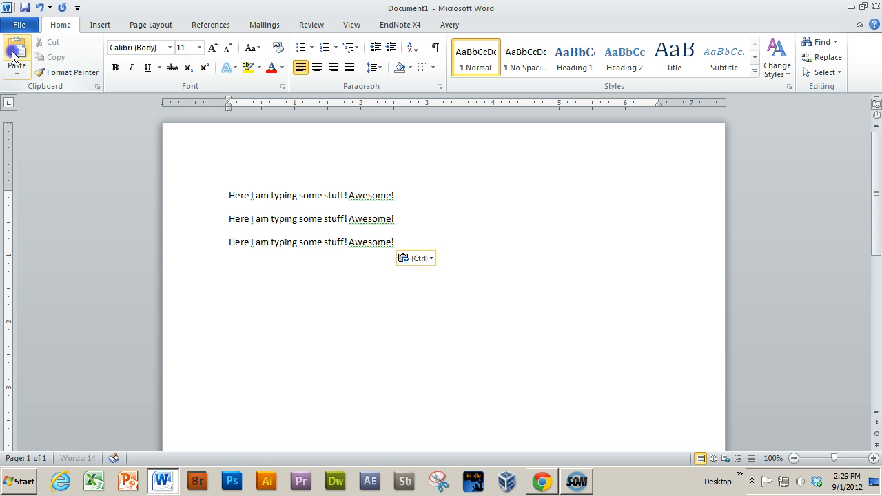
{"action": "left_click", "coordinate": [14, 56]}
{"action": "left_click", "coordinate": [14, 57]}
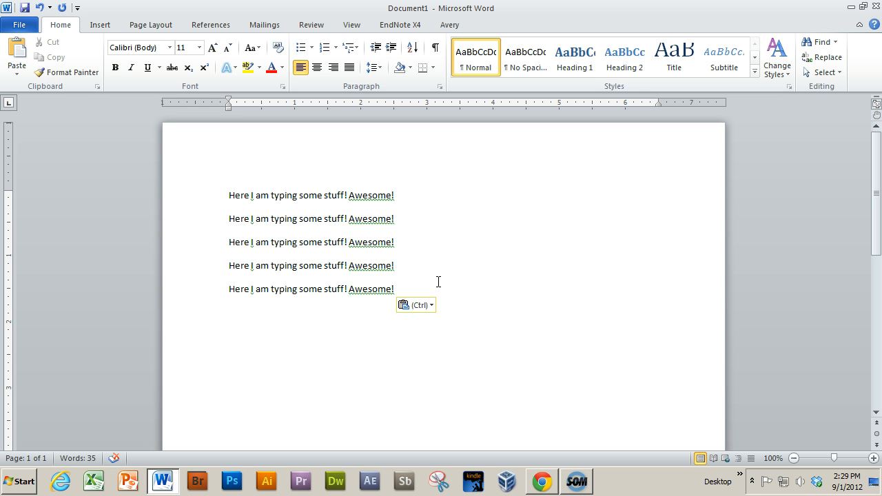
Copy the last line of the document and paste it three times starting at the end of that line
{"action": "left_click", "coordinate": [418, 279]}
{"action": "left_click", "coordinate": [414, 193]}
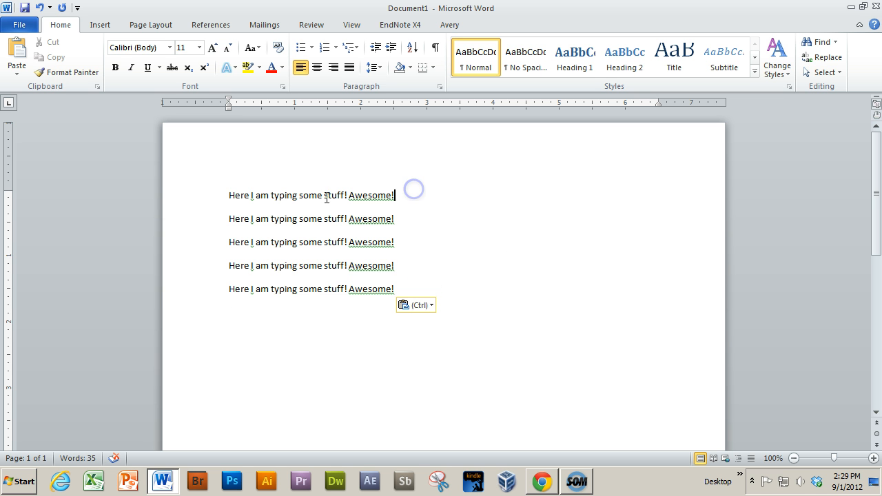
{"action": "left_click", "coordinate": [400, 289]}
{"action": "left_click_drag", "start_coordinate": [420, 289], "coordinate": [223, 287]}
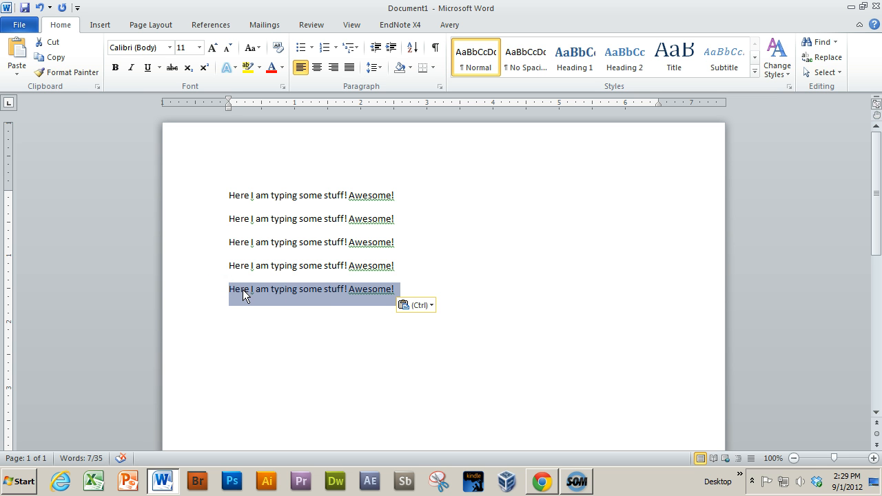
{"action": "left_click", "coordinate": [56, 62]}
{"action": "left_click", "coordinate": [432, 291]}
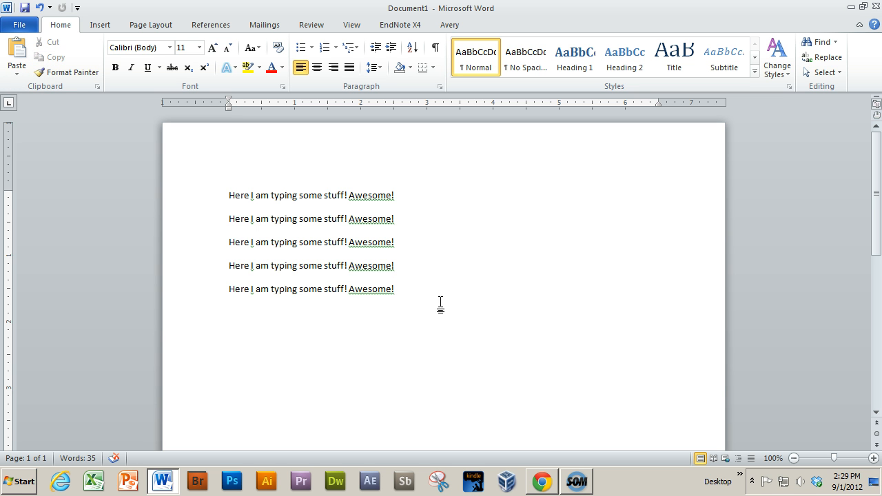
{"action": "left_click", "coordinate": [21, 51]}
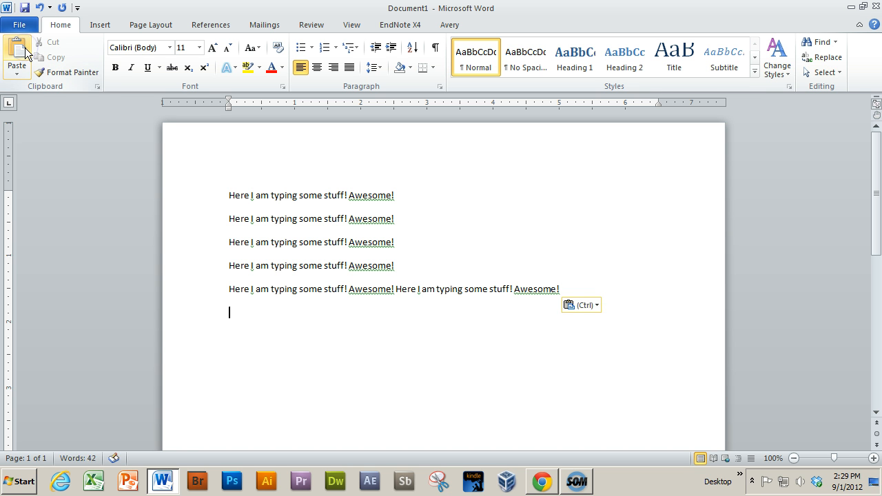
{"action": "left_click", "coordinate": [25, 52]}
{"action": "left_click", "coordinate": [25, 51]}
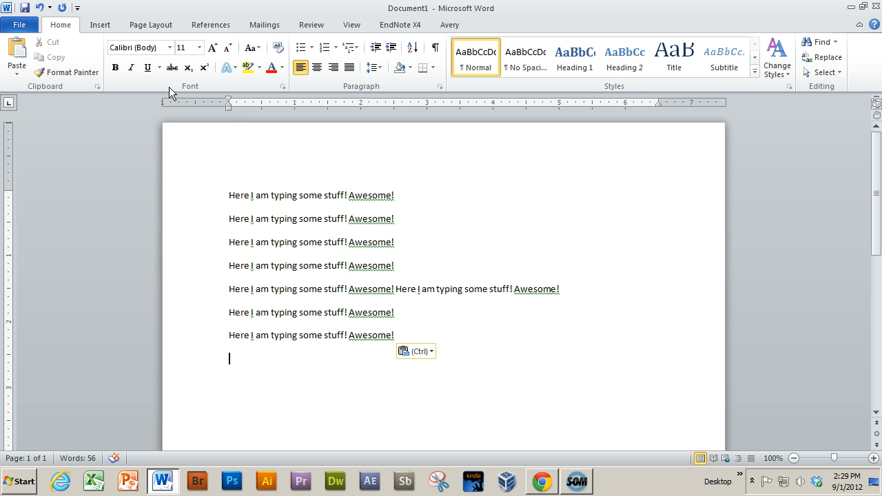
Make the word "Awesome" in the first line bold
{"action": "double_click", "coordinate": [372, 195]}
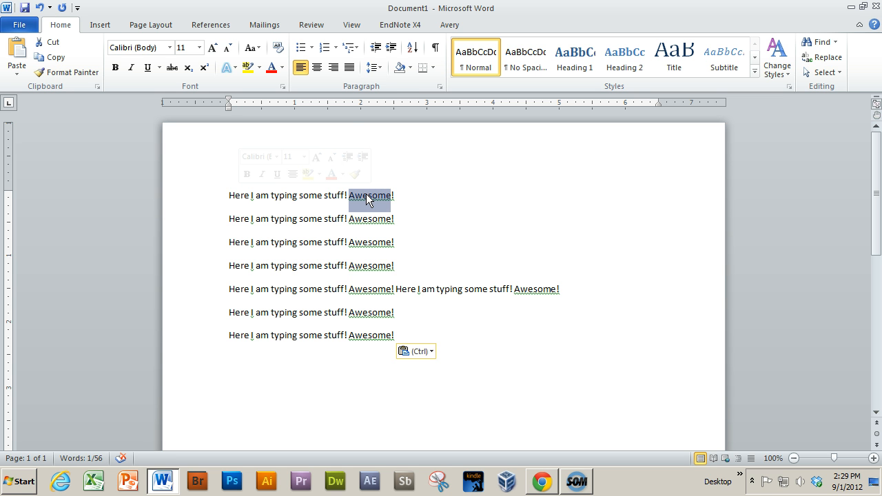
{"action": "mouse_move", "coordinate": [379, 181]}
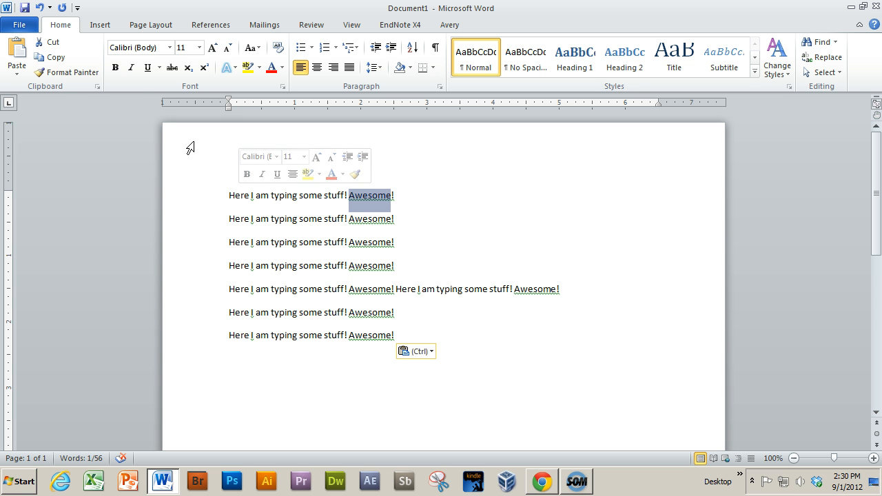
{"action": "left_click", "coordinate": [116, 68]}
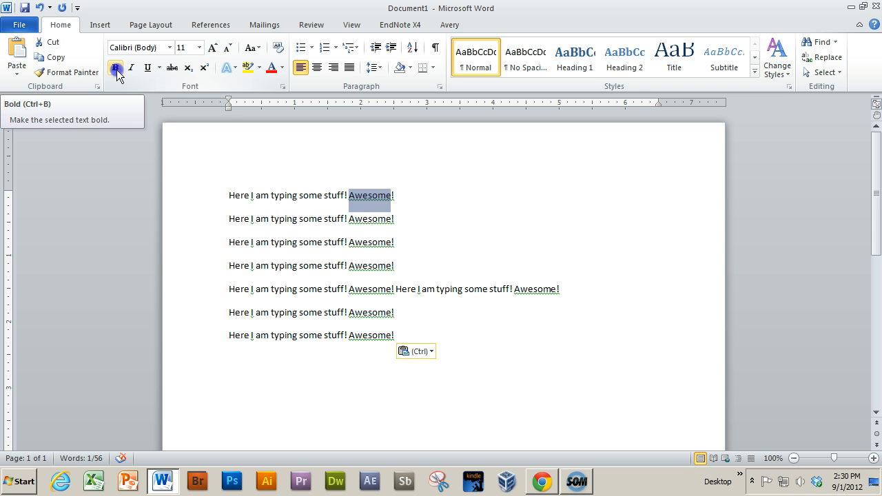
{"action": "left_click", "coordinate": [387, 197]}
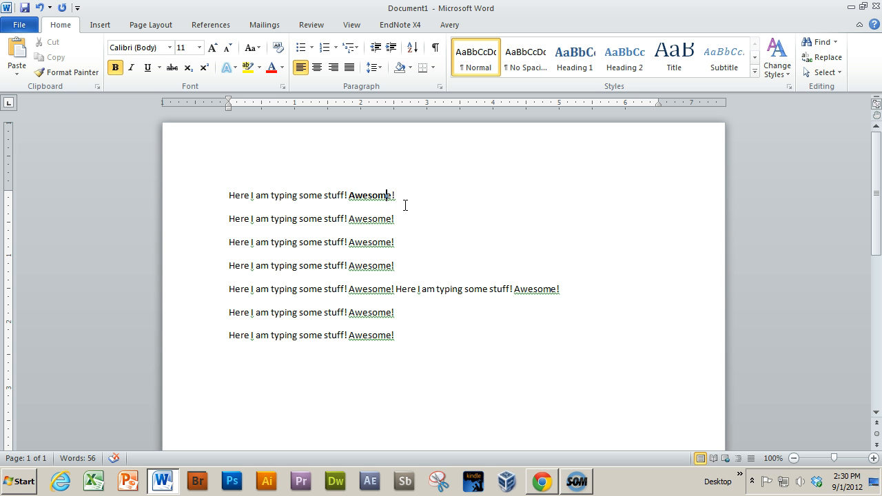
Underline and italicize the word "Awesome" in the first line
{"action": "double_click", "coordinate": [373, 200]}
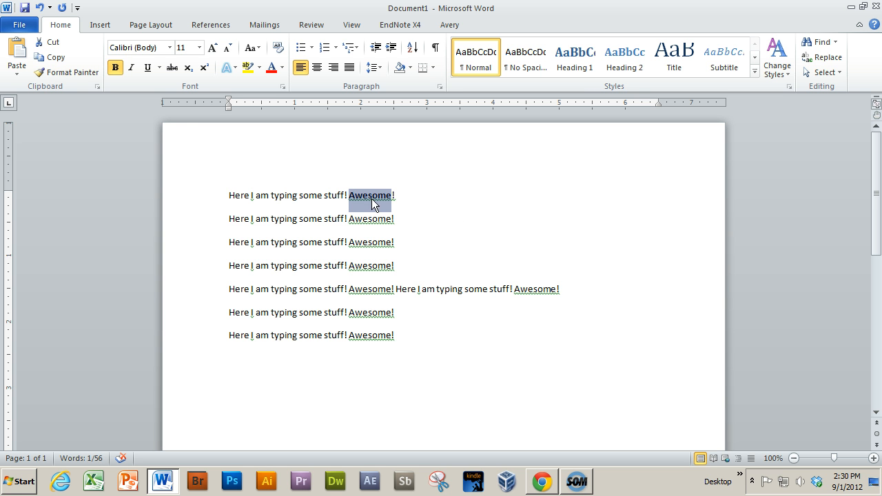
{"action": "left_click", "coordinate": [146, 68]}
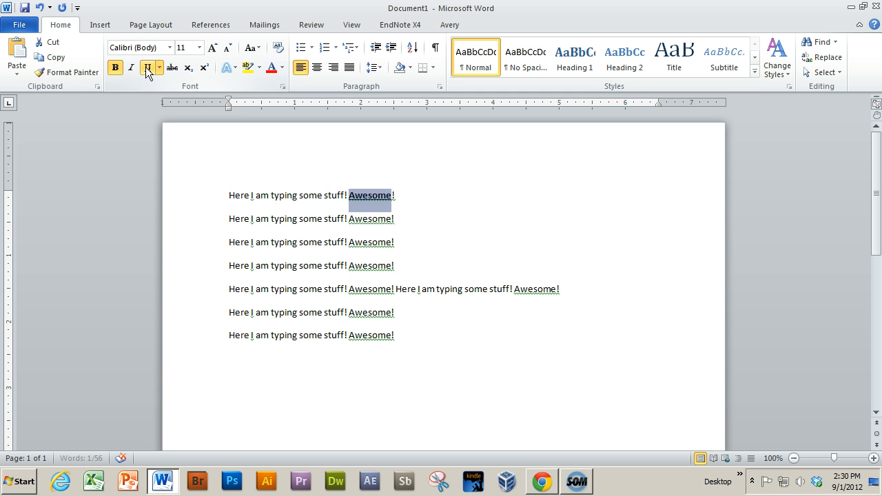
{"action": "left_click", "coordinate": [507, 226]}
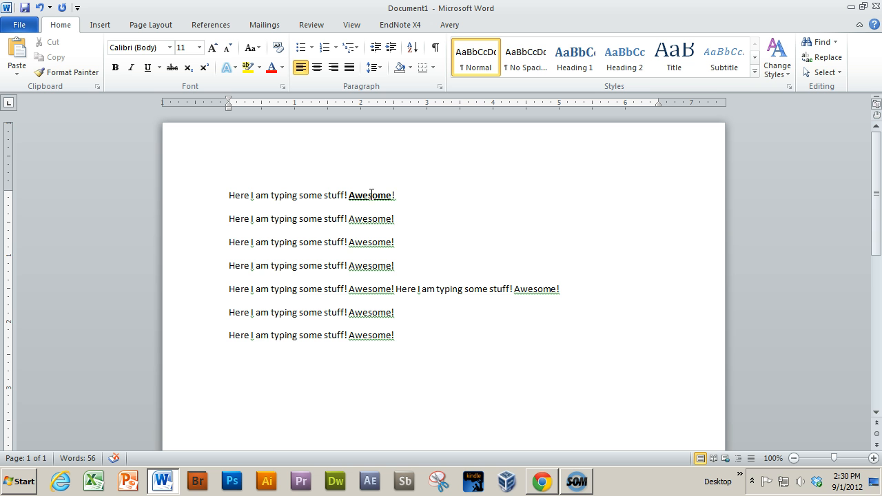
{"action": "double_click", "coordinate": [373, 196]}
{"action": "left_click", "coordinate": [132, 67]}
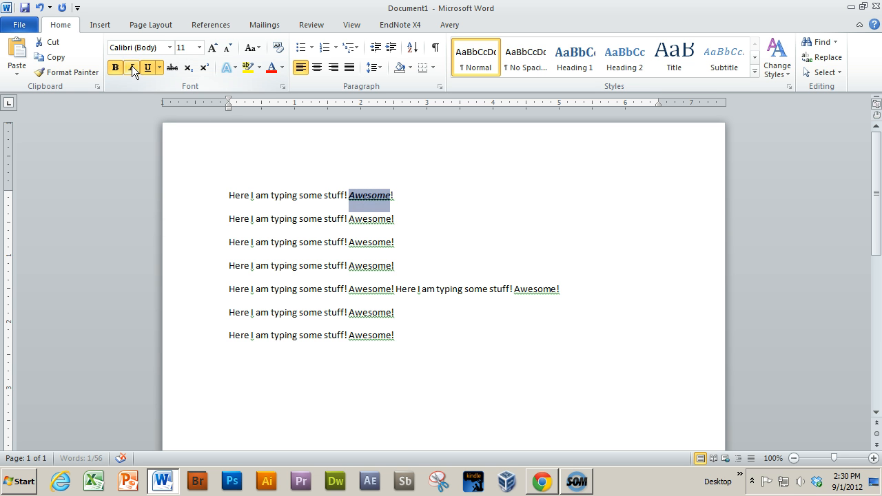
{"action": "left_click", "coordinate": [455, 213]}
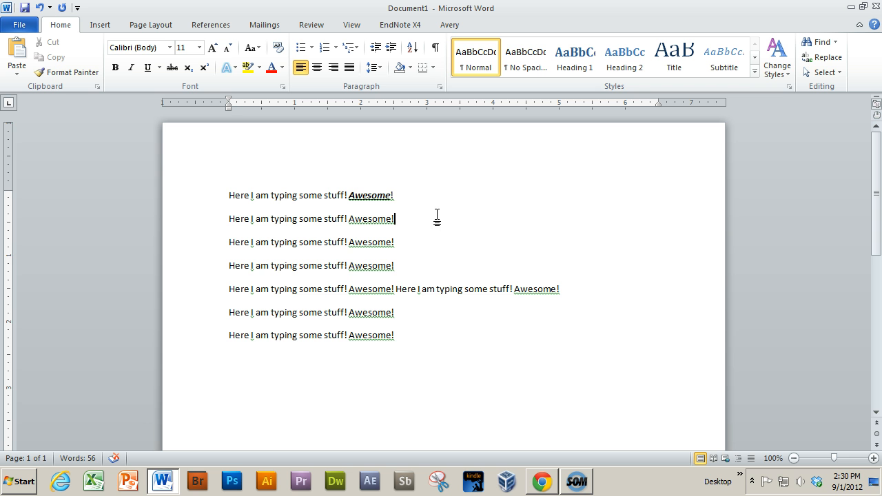
Remove the bold, italic and underline formatting from the word "Awesome" in the first line
{"action": "double_click", "coordinate": [369, 196]}
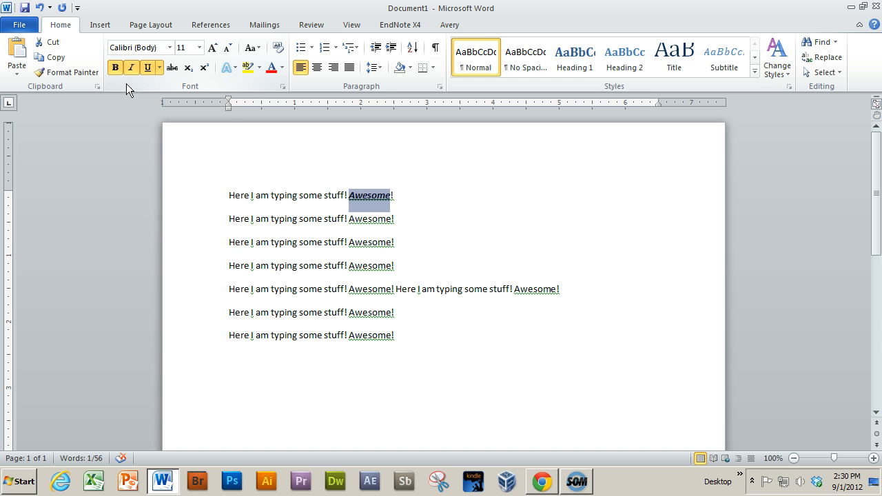
{"action": "left_click", "coordinate": [116, 68]}
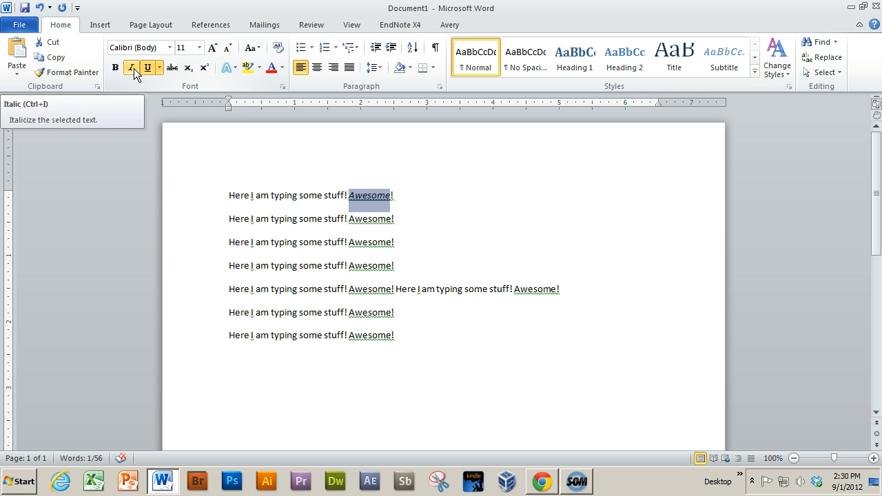
{"action": "left_click", "coordinate": [134, 69]}
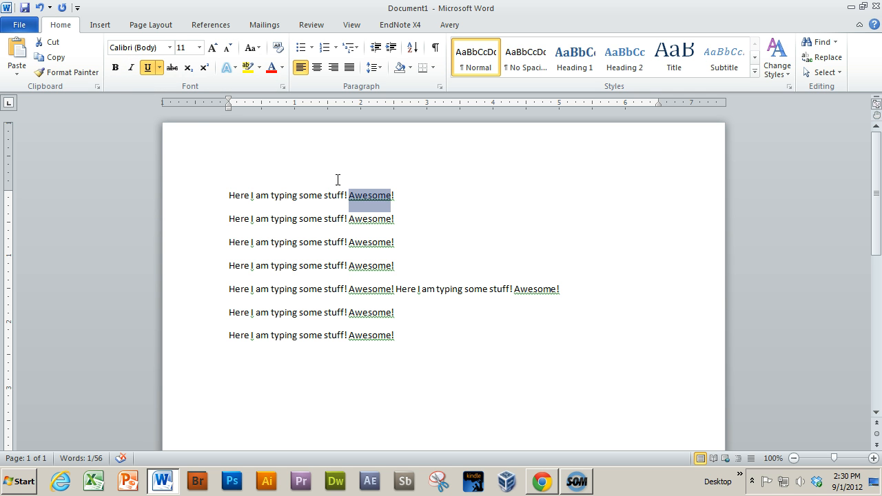
{"action": "left_click", "coordinate": [147, 71]}
{"action": "left_click", "coordinate": [160, 69]}
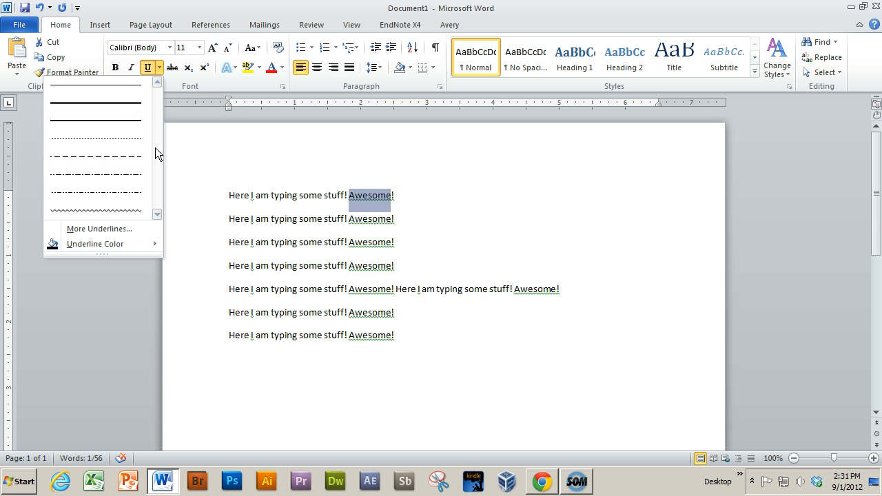
{"action": "left_click", "coordinate": [338, 197]}
Insert a new line reading "H2O" below the first line and format its 2 as a subscript
{"action": "left_click", "coordinate": [423, 204]}
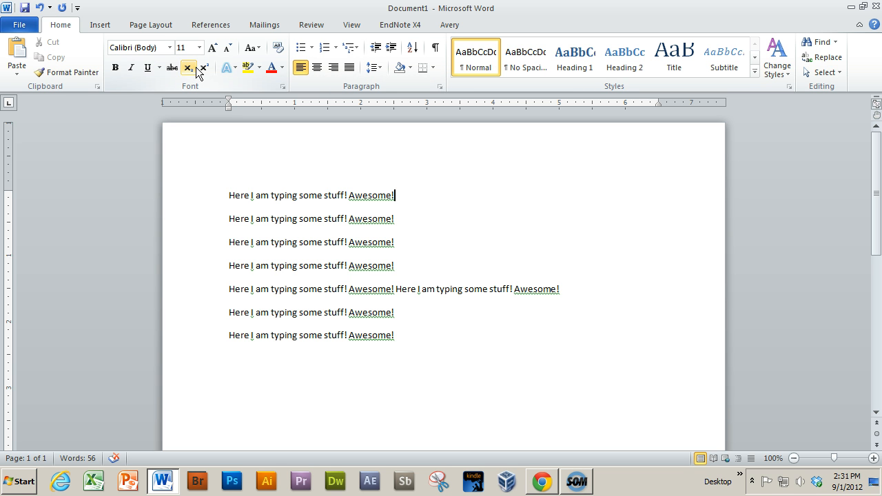
{"action": "key", "text": "Return"}
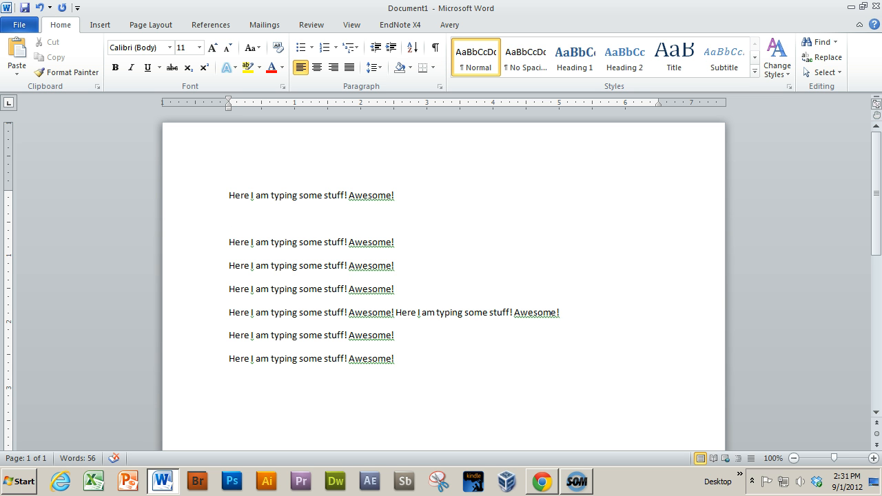
{"action": "type", "text": "H2O"}
{"action": "left_click_drag", "start_coordinate": [232, 219], "coordinate": [239, 220]}
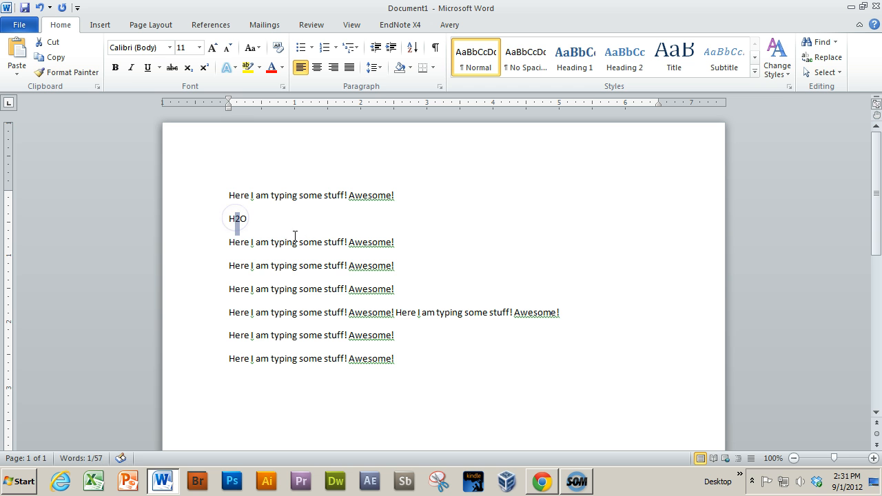
{"action": "left_click", "coordinate": [189, 69]}
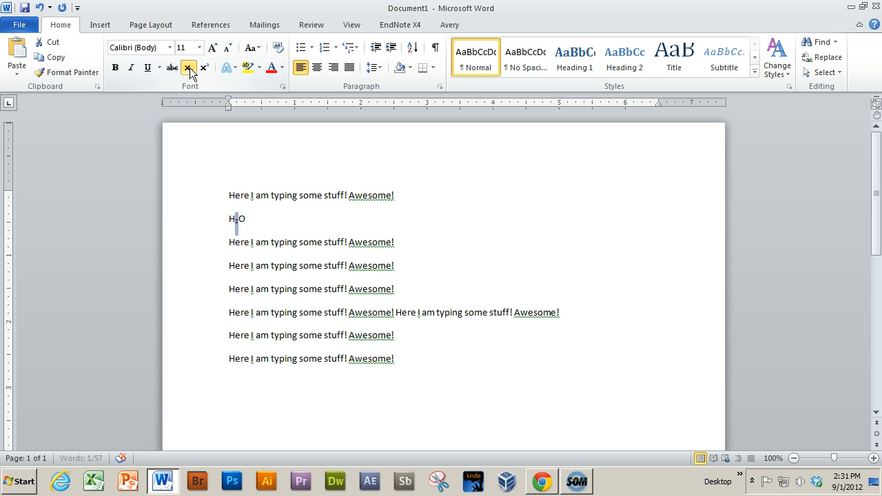
{"action": "left_click", "coordinate": [285, 221]}
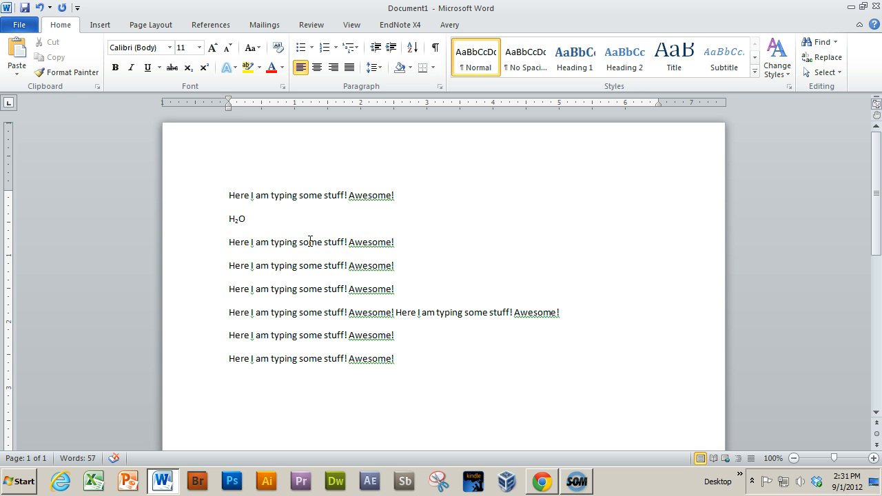
Set the first line of text to Times New Roman at font size 12
{"action": "left_click_drag", "start_coordinate": [211, 211], "coordinate": [257, 226]}
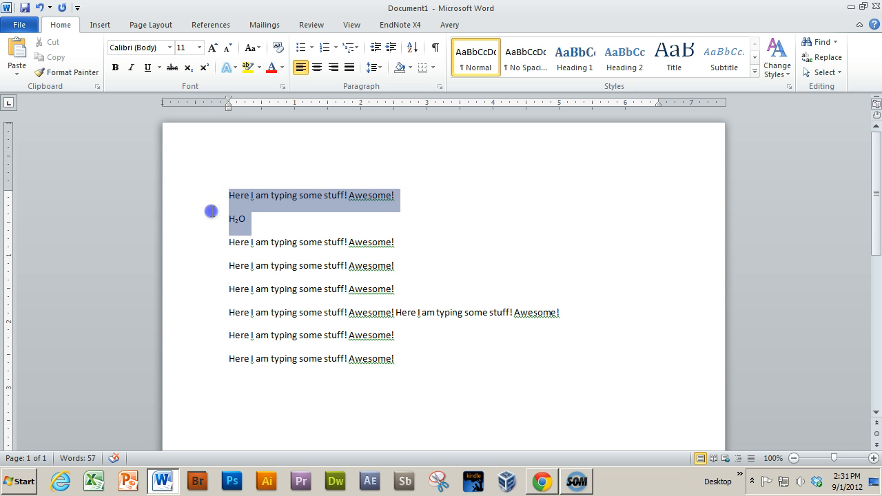
{"action": "left_click", "coordinate": [430, 212]}
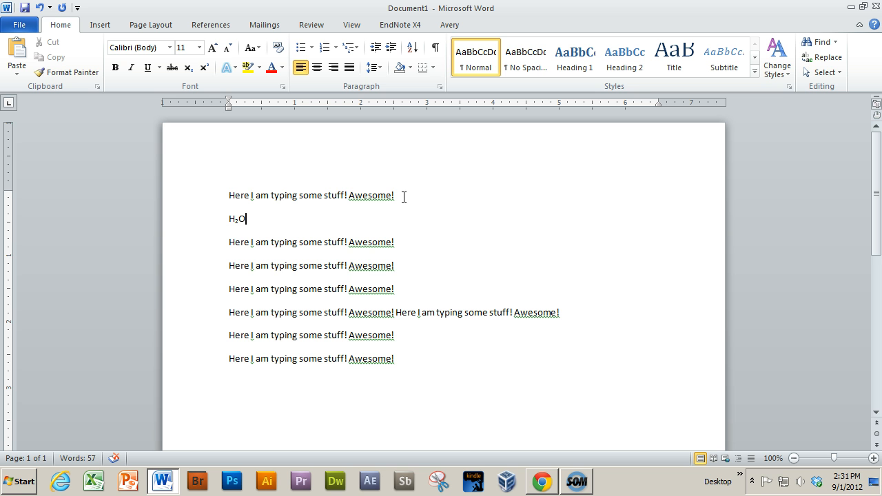
{"action": "left_click_drag", "start_coordinate": [363, 193], "coordinate": [228, 184]}
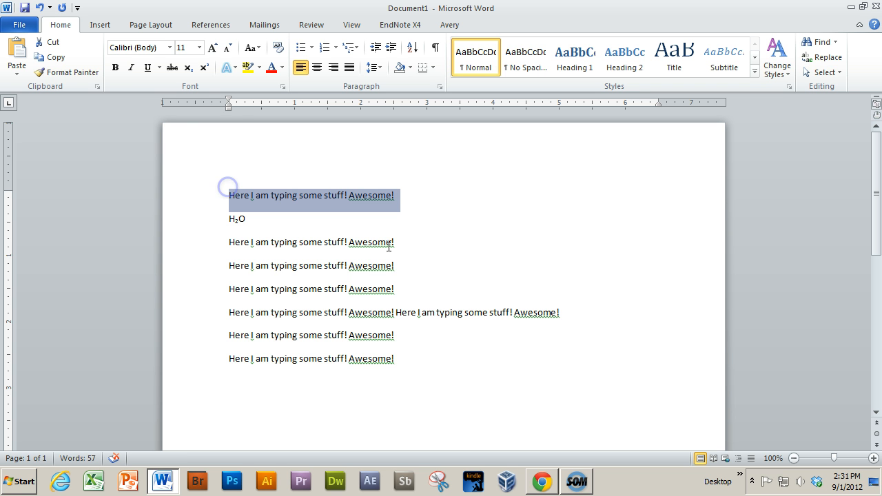
{"action": "left_click", "coordinate": [173, 47]}
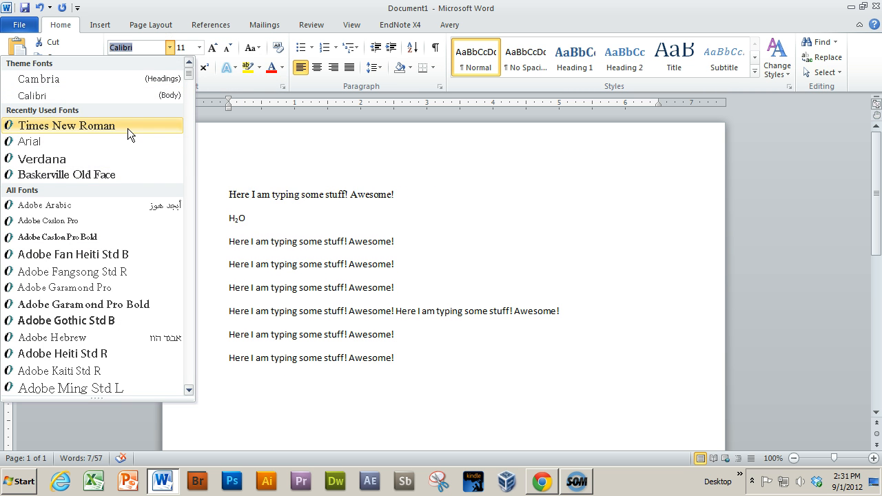
{"action": "left_click", "coordinate": [128, 128]}
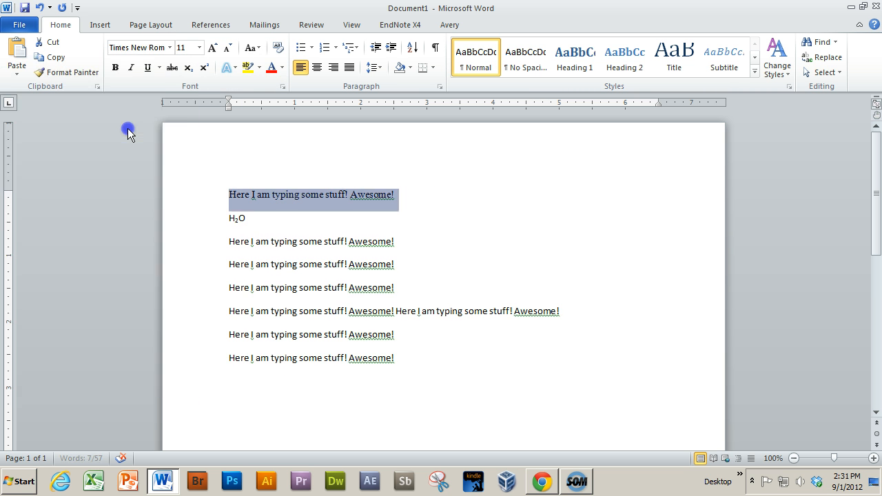
{"action": "left_click", "coordinate": [201, 48]}
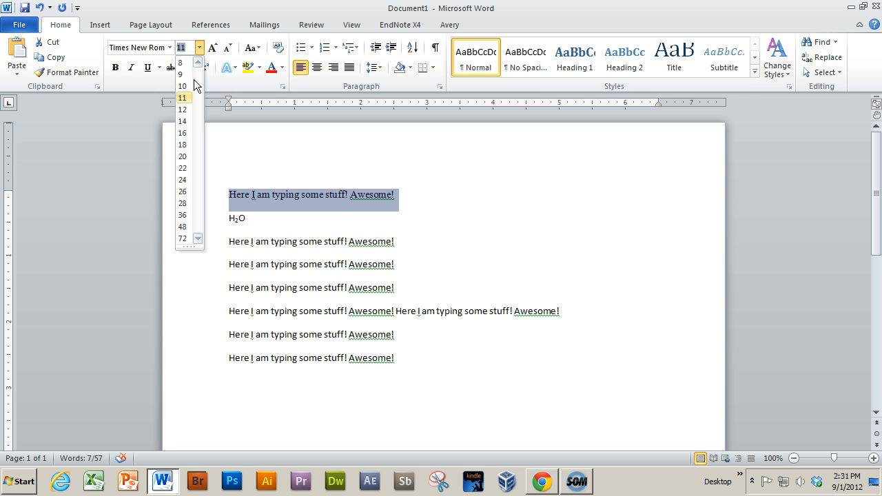
{"action": "left_click", "coordinate": [183, 109]}
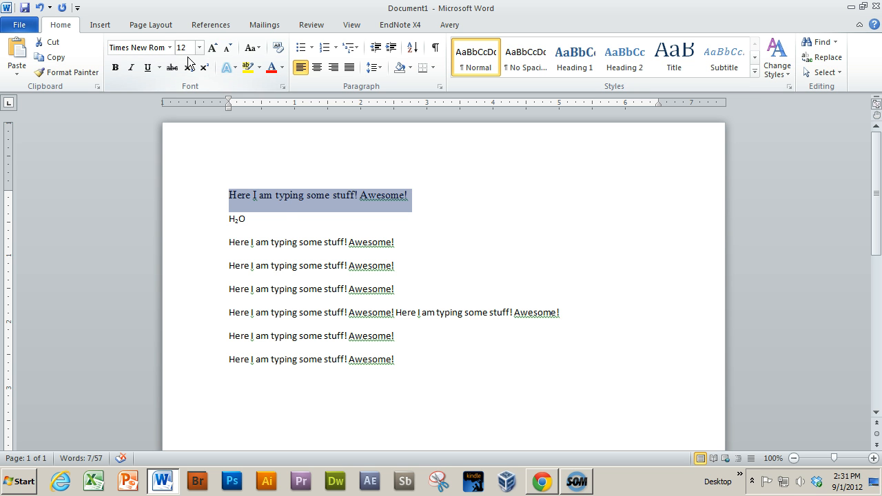
{"action": "left_click", "coordinate": [344, 241]}
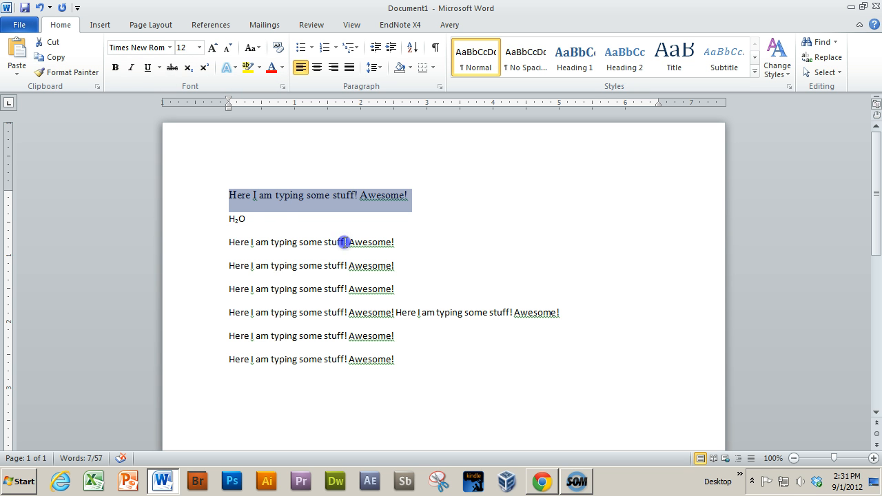
{"action": "left_click", "coordinate": [300, 197]}
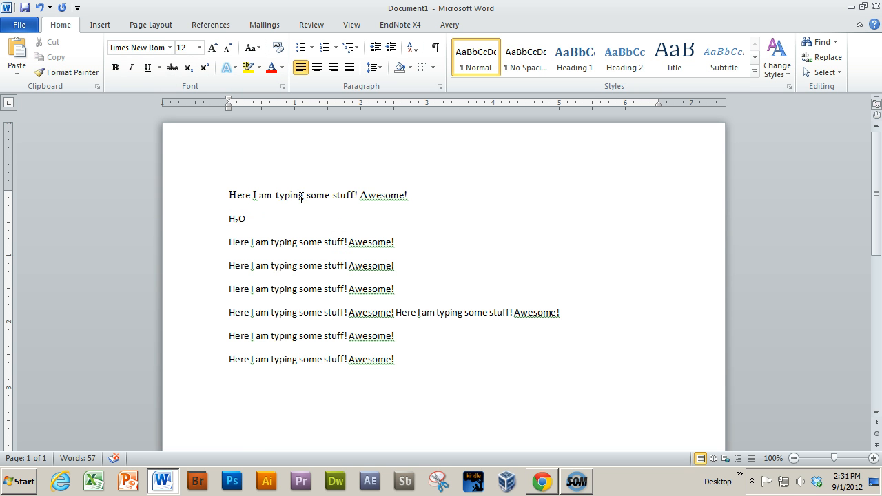
{"action": "left_click", "coordinate": [287, 242]}
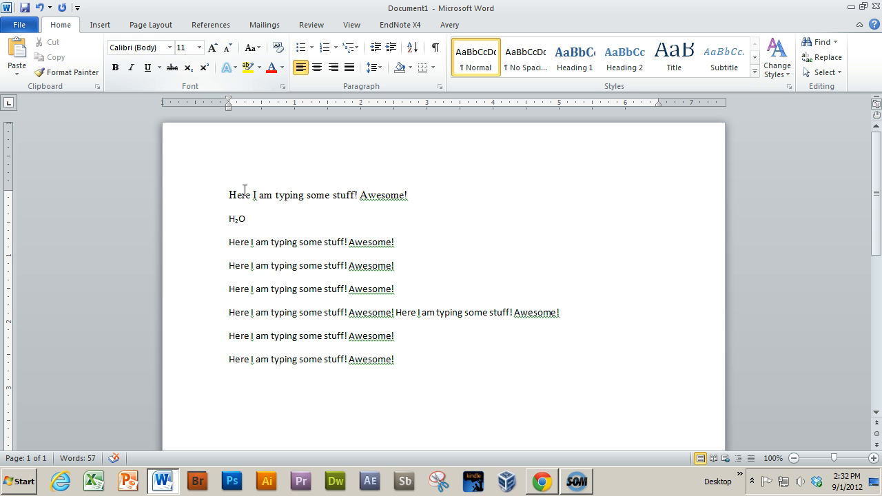
{"action": "left_click", "coordinate": [298, 195]}
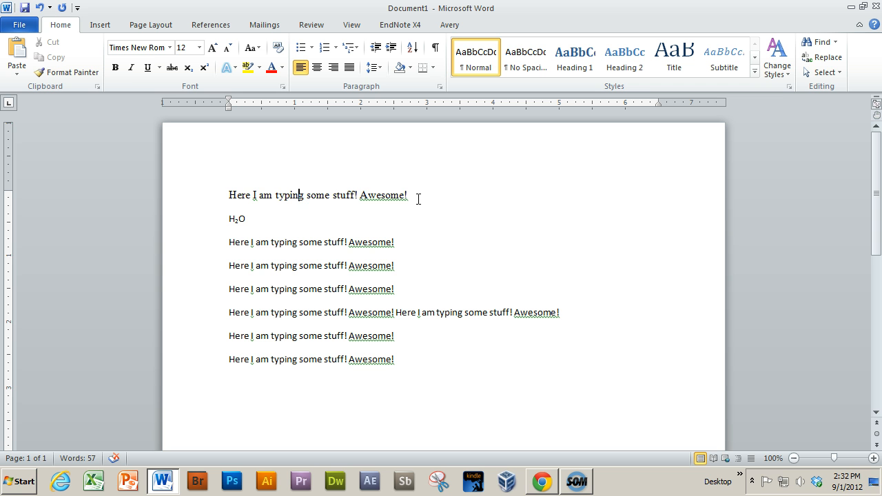
Select the first line and grow its font size step by step to 28
{"action": "left_click_drag", "start_coordinate": [419, 199], "coordinate": [232, 191]}
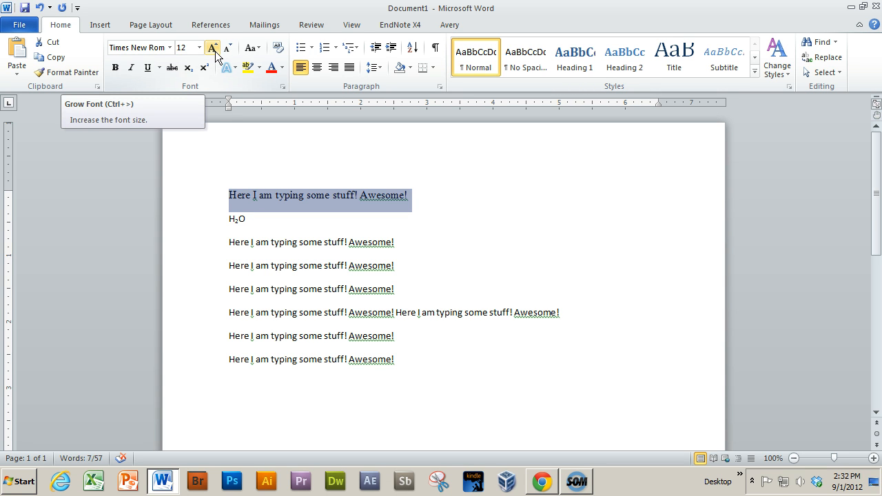
{"action": "left_click", "coordinate": [215, 52]}
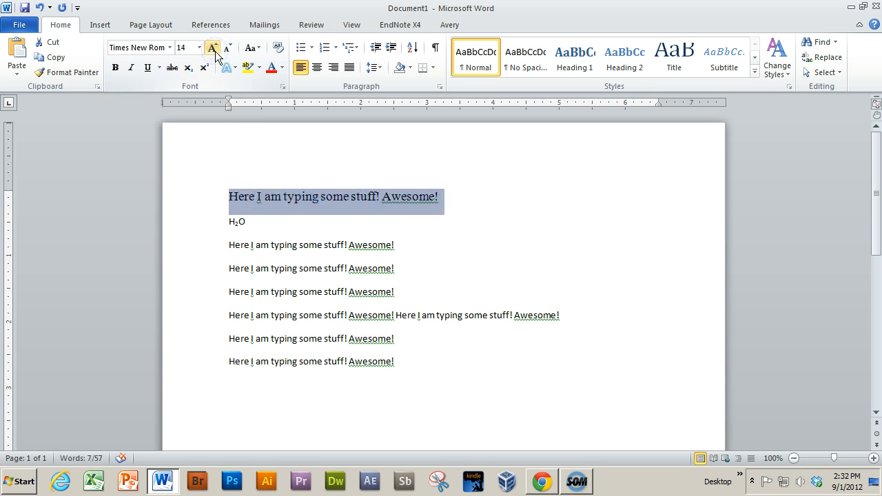
{"action": "left_click", "coordinate": [215, 51]}
{"action": "left_click", "coordinate": [216, 52]}
{"action": "left_click", "coordinate": [215, 52]}
{"action": "left_click", "coordinate": [215, 52]}
{"action": "left_click", "coordinate": [215, 52]}
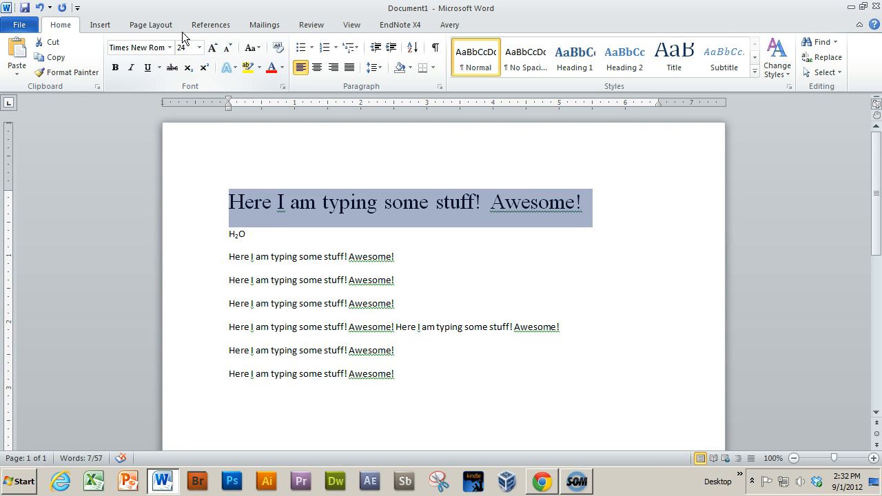
{"action": "left_click", "coordinate": [213, 50]}
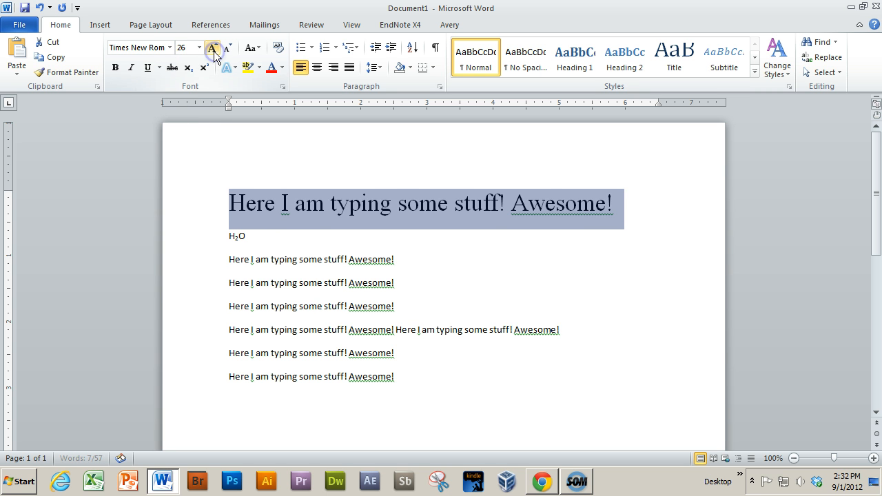
{"action": "left_click", "coordinate": [214, 50]}
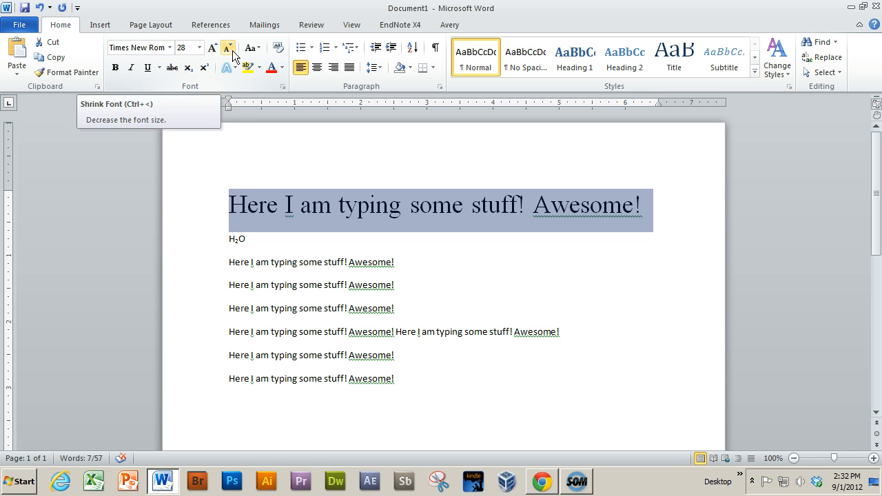
Shrink the first line's font size step by step to 12
{"action": "left_click", "coordinate": [229, 50]}
{"action": "left_click", "coordinate": [229, 50]}
{"action": "left_click", "coordinate": [230, 49]}
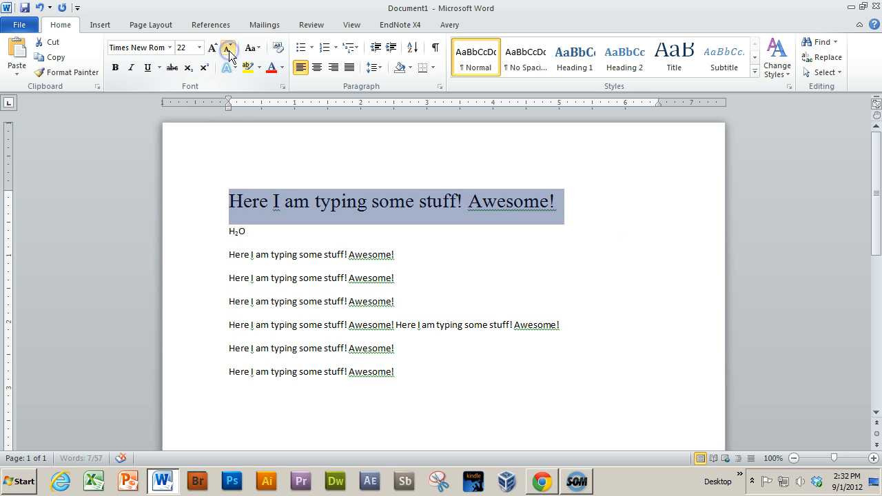
{"action": "left_click", "coordinate": [229, 50]}
{"action": "left_click", "coordinate": [229, 50]}
{"action": "left_click", "coordinate": [230, 50]}
{"action": "left_click", "coordinate": [229, 49]}
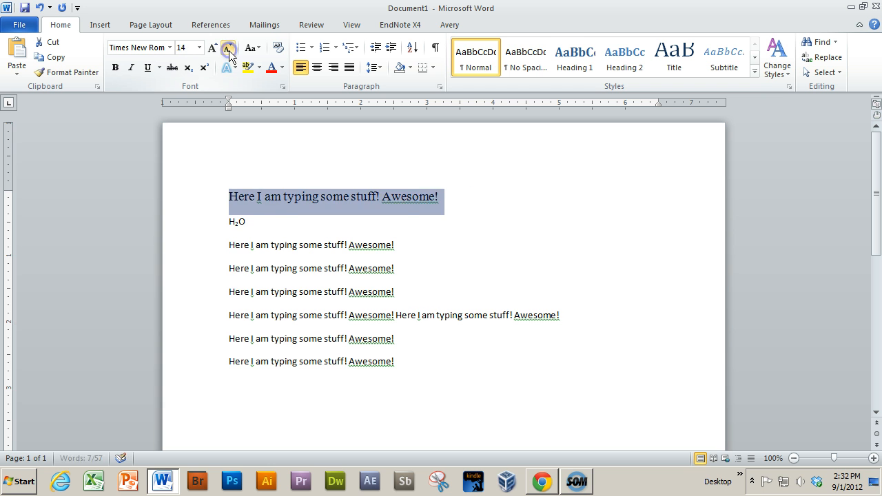
{"action": "left_click", "coordinate": [230, 50]}
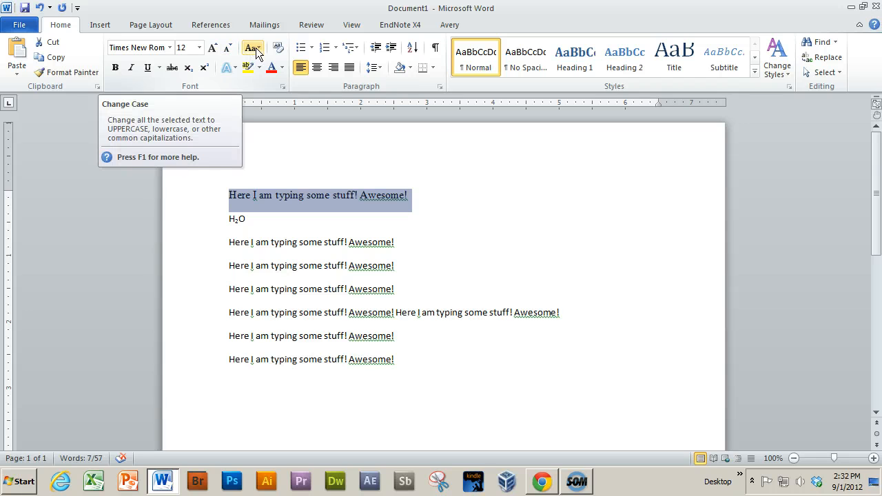
Change the case of the word "Awesome" in the first line to UPPERCASE
{"action": "left_click", "coordinate": [255, 50]}
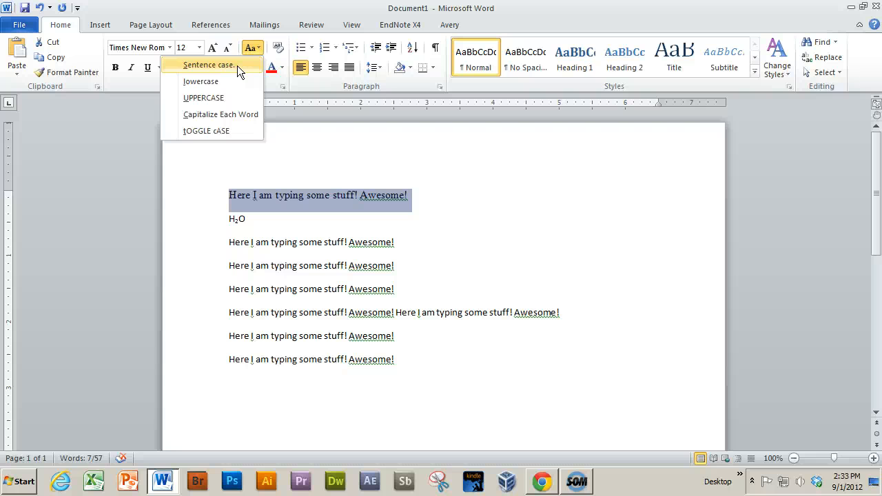
{"action": "left_click", "coordinate": [358, 195]}
{"action": "left_click", "coordinate": [391, 195]}
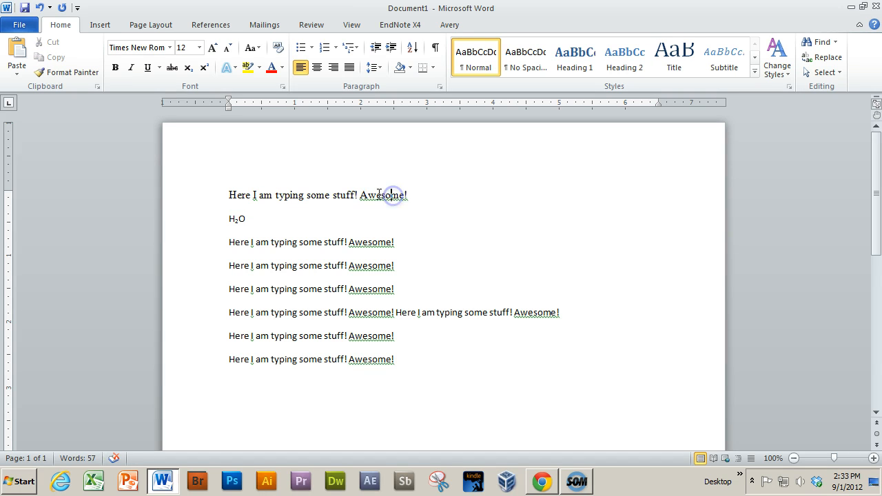
{"action": "double_click", "coordinate": [380, 195]}
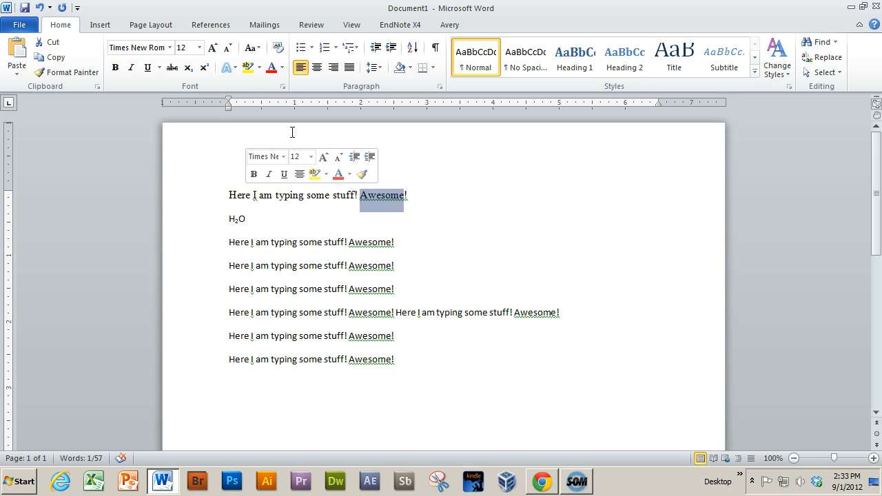
{"action": "left_click", "coordinate": [259, 54]}
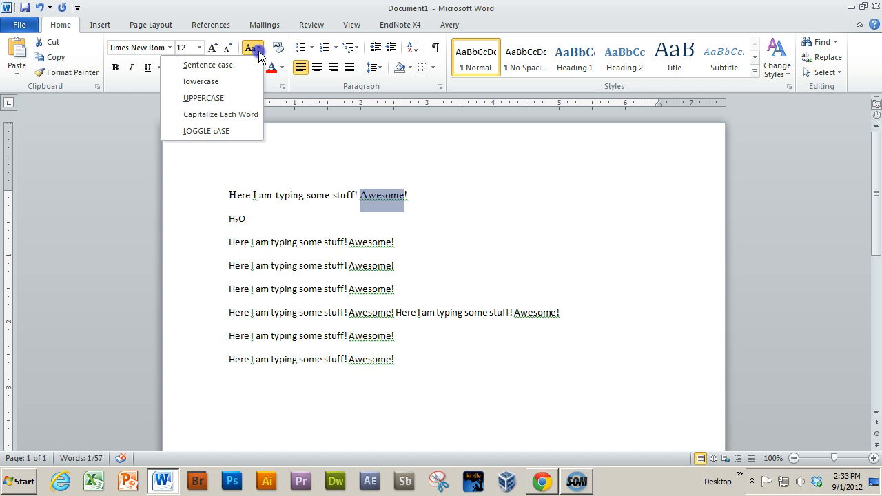
{"action": "left_click", "coordinate": [215, 99]}
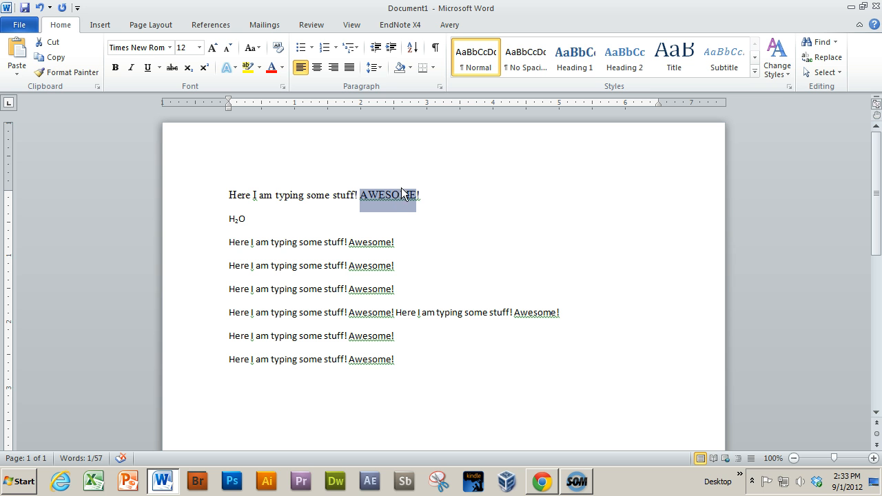
Apply sentence case to the last word of the first line, followed by toggle case
{"action": "left_click", "coordinate": [254, 50]}
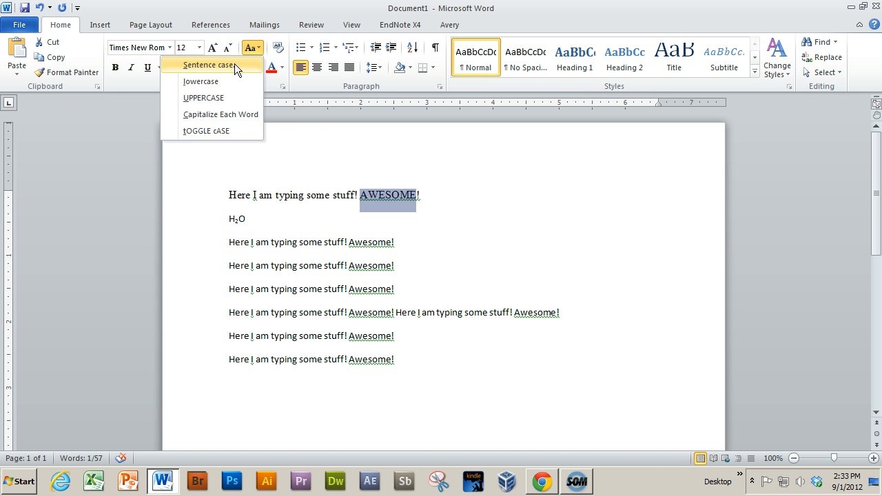
{"action": "left_click", "coordinate": [234, 64]}
{"action": "left_click", "coordinate": [252, 47]}
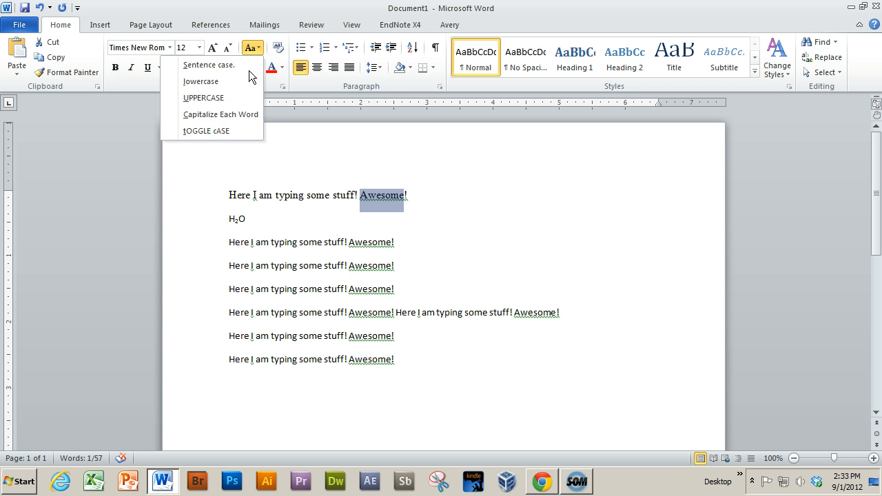
{"action": "left_click", "coordinate": [242, 131]}
{"action": "left_click", "coordinate": [433, 198]}
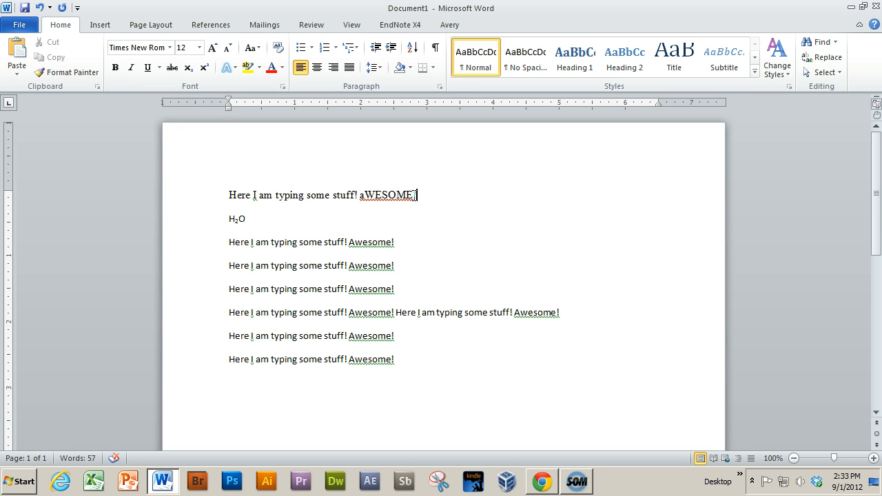
Change the first line's "aWESOME" to lowercase and finally to sentence case
{"action": "left_click_drag", "start_coordinate": [414, 195], "coordinate": [359, 196]}
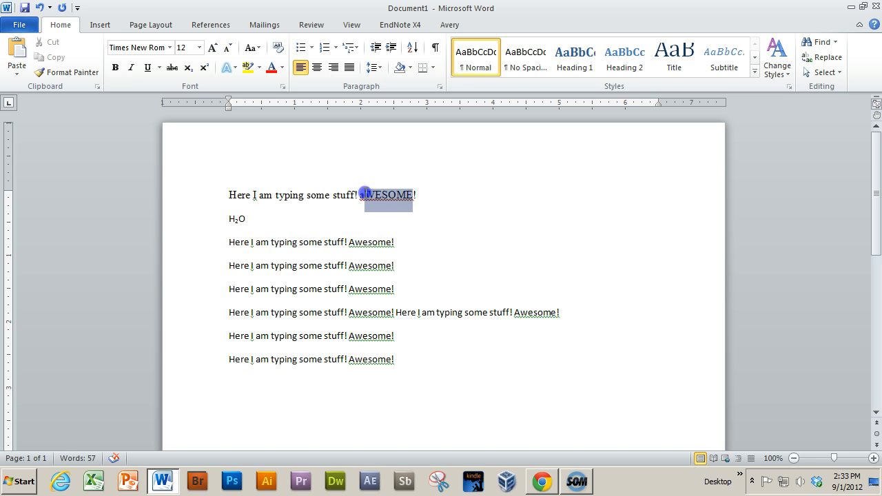
{"action": "left_click", "coordinate": [251, 47]}
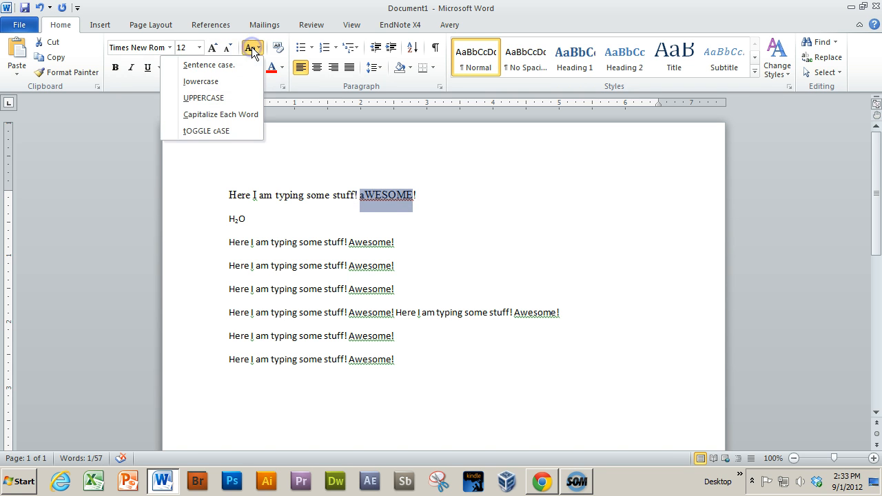
{"action": "left_click", "coordinate": [229, 80]}
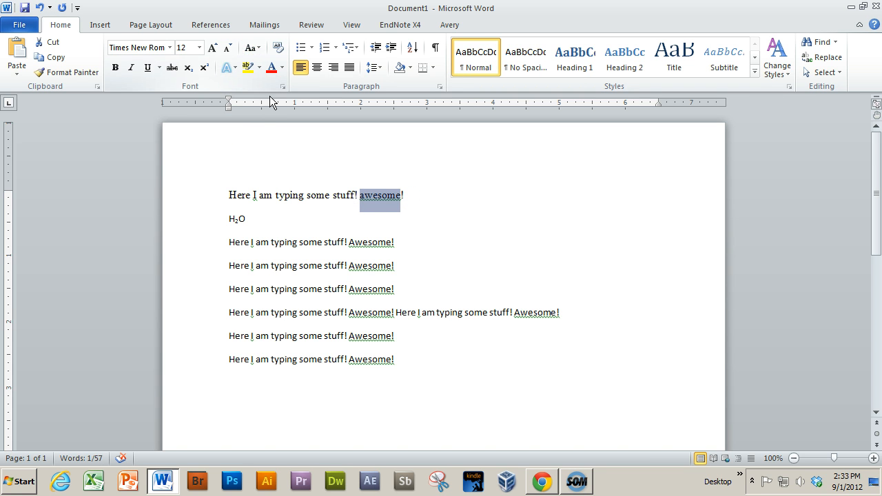
{"action": "left_click", "coordinate": [251, 47]}
{"action": "left_click", "coordinate": [231, 64]}
{"action": "left_click", "coordinate": [419, 237]}
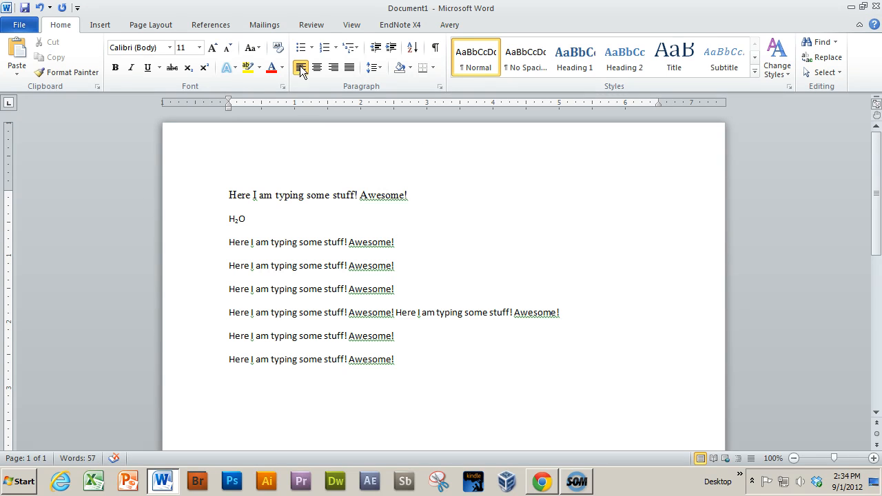
Turn the first four lines, including the H2O line, into a bulleted list
{"action": "double_click", "coordinate": [380, 195]}
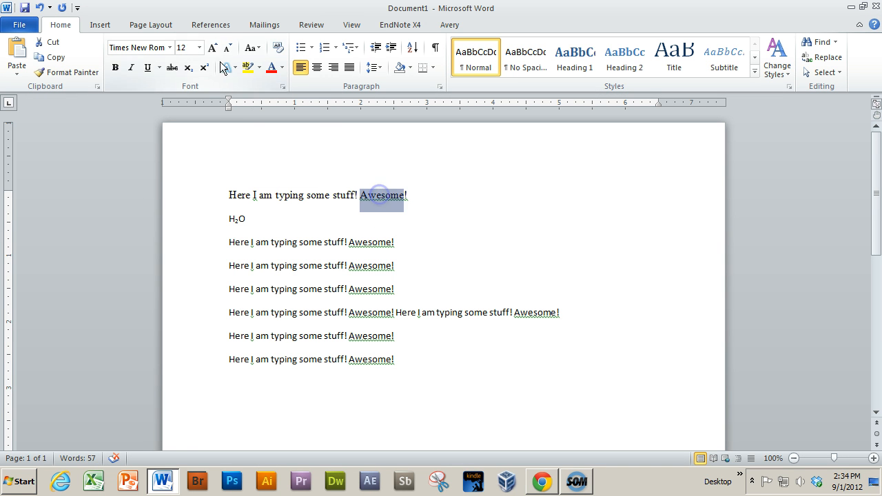
{"action": "left_click", "coordinate": [356, 195]}
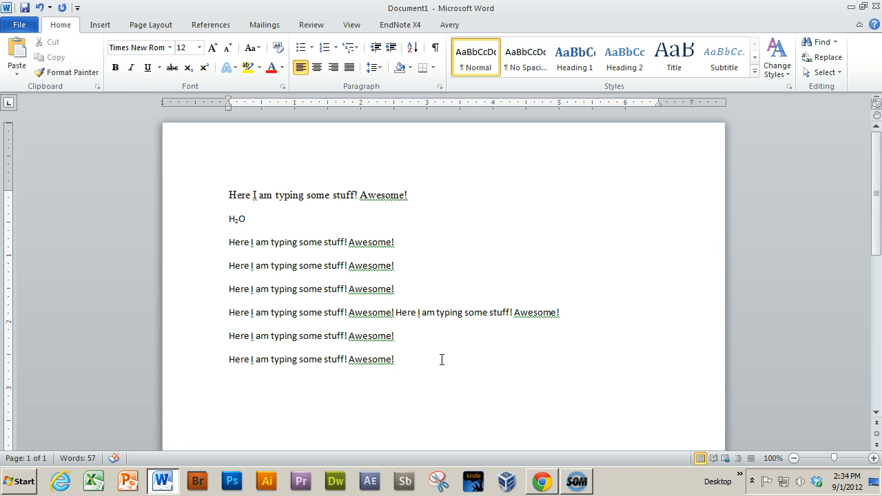
{"action": "left_click_drag", "start_coordinate": [400, 265], "coordinate": [197, 175]}
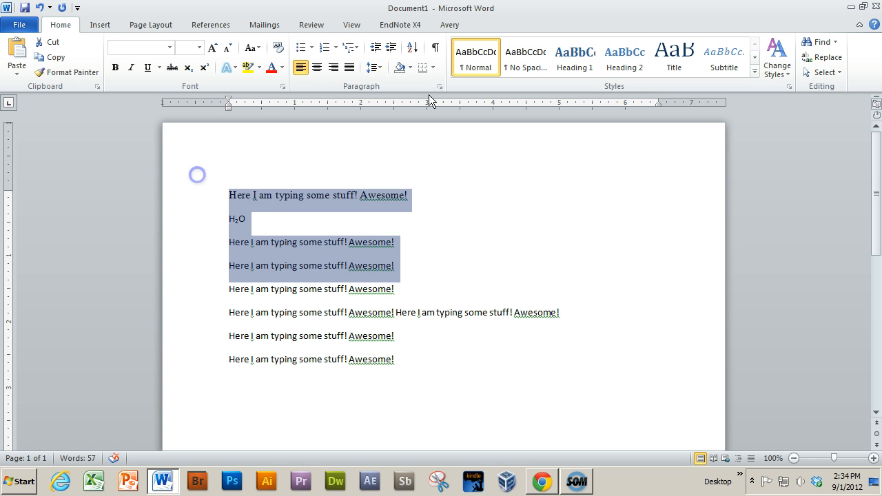
{"action": "left_click", "coordinate": [302, 47]}
Demote the third bullet, just below H2O, to a second-level sub-bullet
{"action": "left_click", "coordinate": [274, 211]}
{"action": "left_click", "coordinate": [262, 226]}
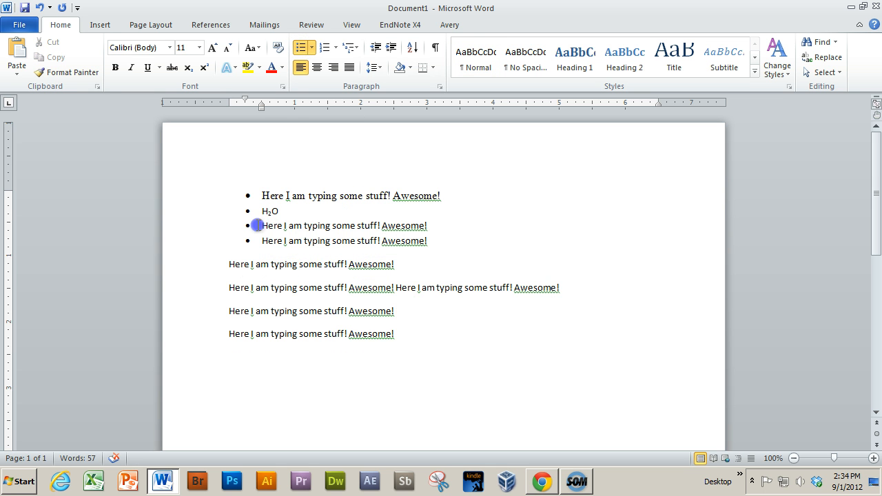
{"action": "key", "text": "Tab"}
{"action": "left_click", "coordinate": [525, 256]}
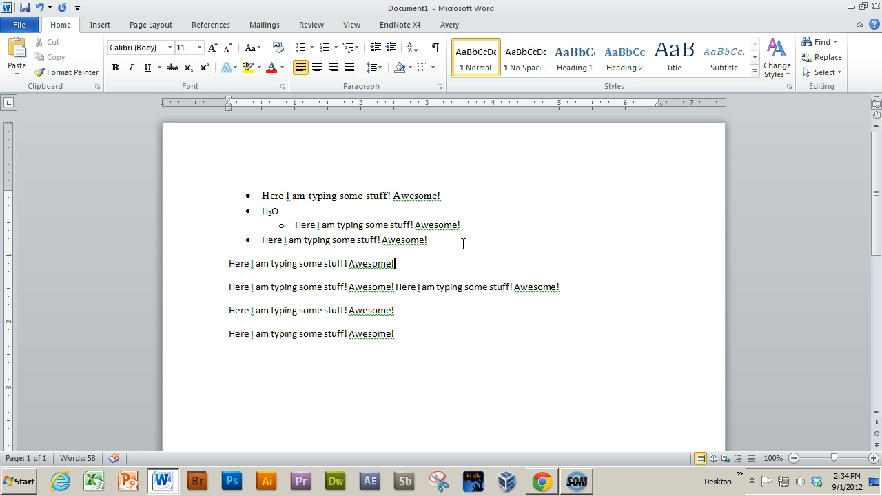
Clear all formatting from the four bulleted lines at the start of the document, leaving plain text
{"action": "left_click_drag", "start_coordinate": [463, 243], "coordinate": [250, 177]}
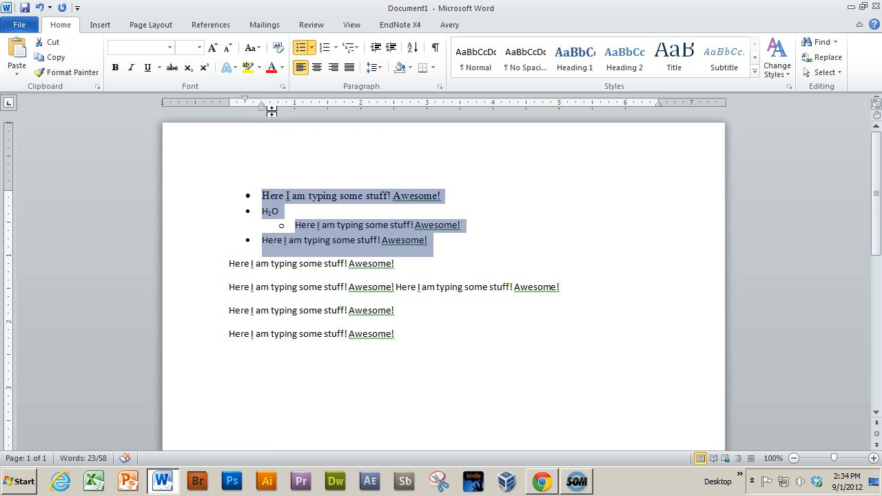
{"action": "left_click", "coordinate": [279, 48]}
{"action": "left_click", "coordinate": [435, 266]}
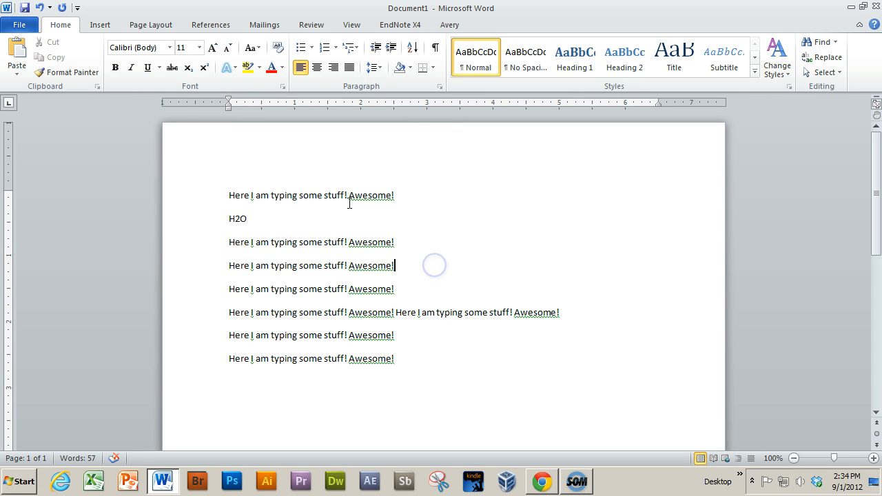
Apply a solid orange text effect to the word "Awesome" in the first line and undo it
{"action": "left_click", "coordinate": [325, 199]}
{"action": "left_click", "coordinate": [362, 199]}
{"action": "left_click", "coordinate": [290, 197]}
{"action": "double_click", "coordinate": [372, 195]}
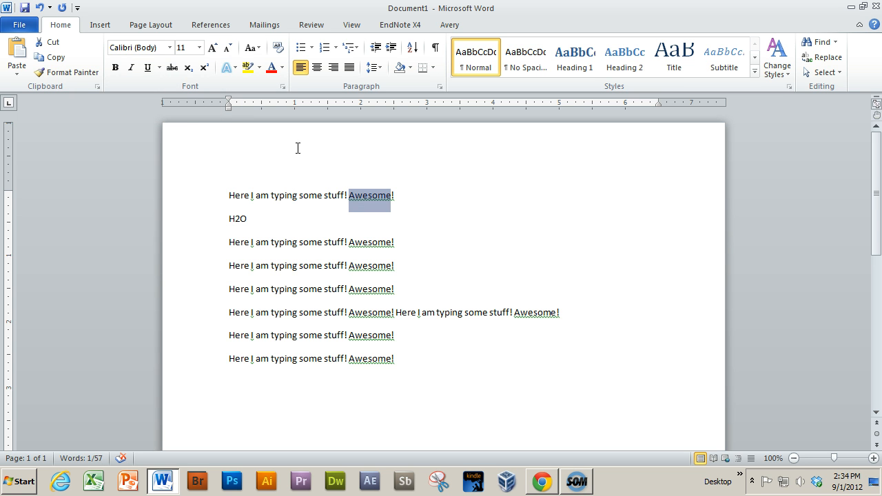
{"action": "left_click", "coordinate": [233, 67]}
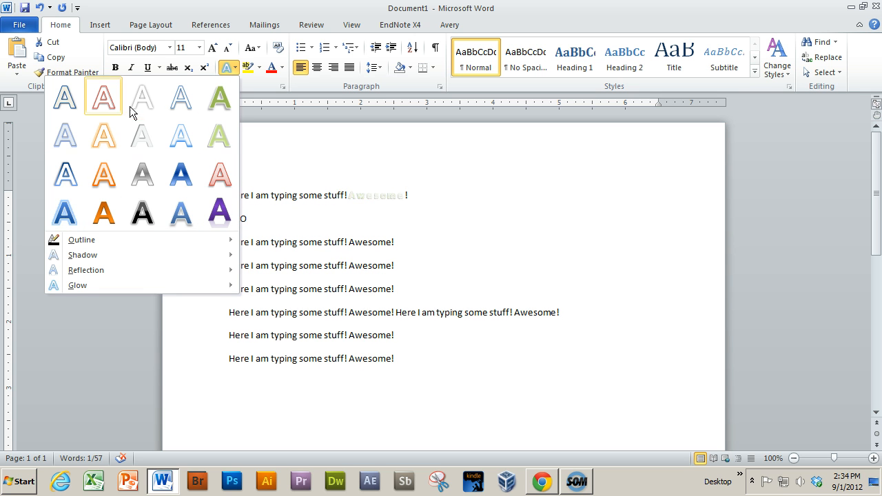
{"action": "left_click", "coordinate": [98, 215]}
{"action": "left_click", "coordinate": [439, 203]}
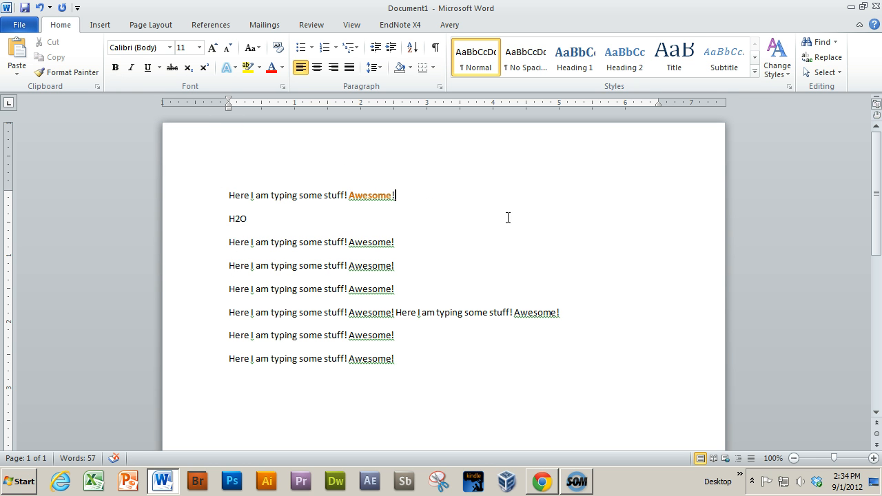
{"action": "left_click", "coordinate": [40, 9]}
{"action": "left_click", "coordinate": [437, 199]}
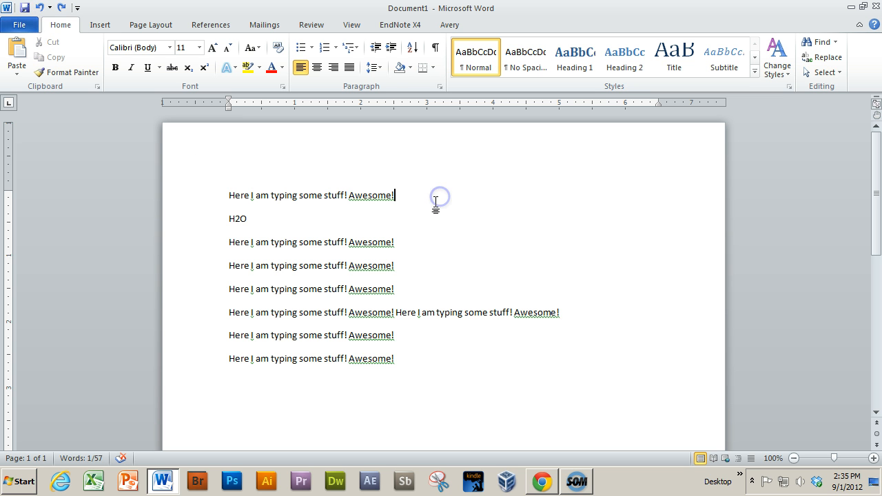
Highlight the whole first line in yellow and undo the highlight
{"action": "left_click", "coordinate": [191, 189]}
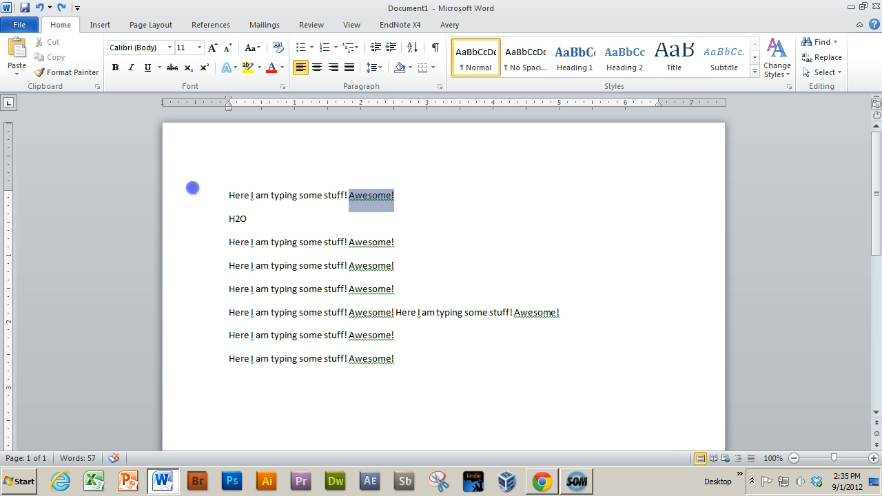
{"action": "left_click", "coordinate": [249, 69]}
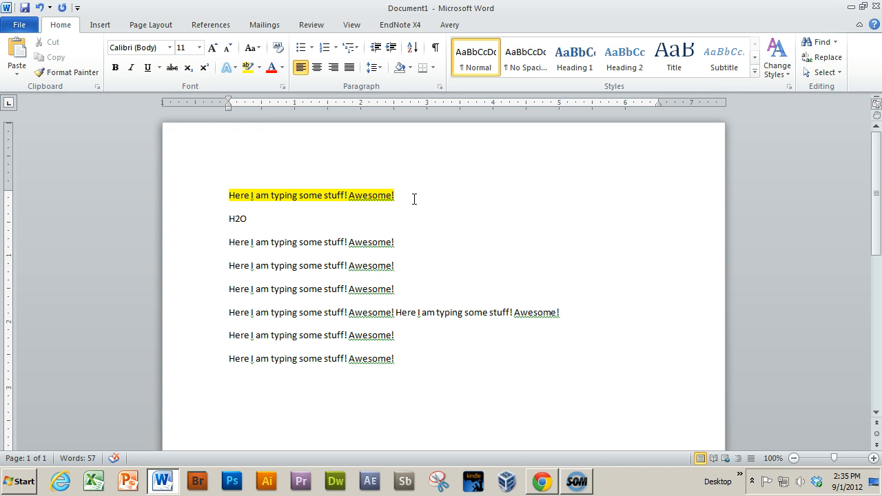
{"action": "left_click", "coordinate": [39, 8]}
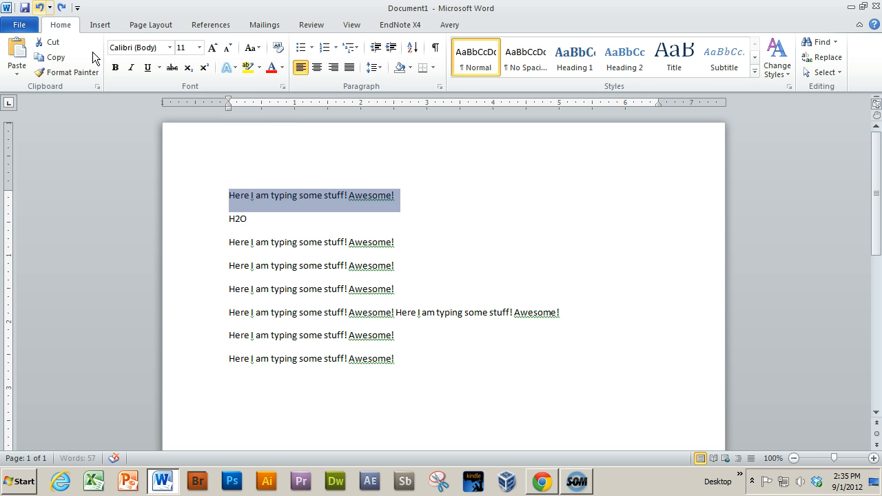
Highlight the selected first line in turquoise
{"action": "left_click", "coordinate": [260, 67]}
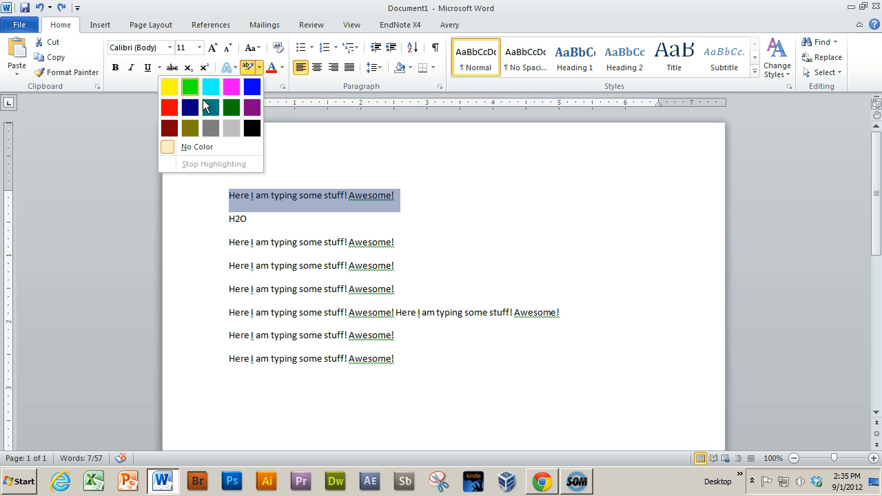
{"action": "left_click", "coordinate": [260, 69]}
{"action": "left_click", "coordinate": [259, 69]}
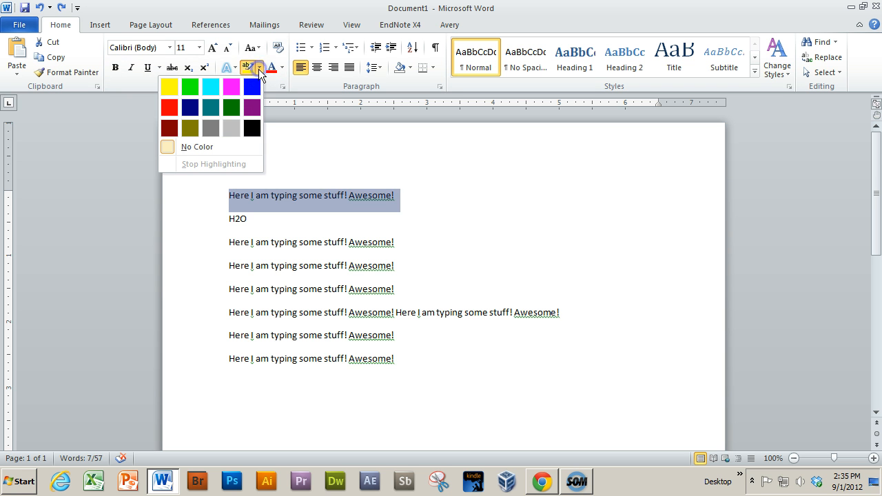
{"action": "left_click", "coordinate": [212, 87]}
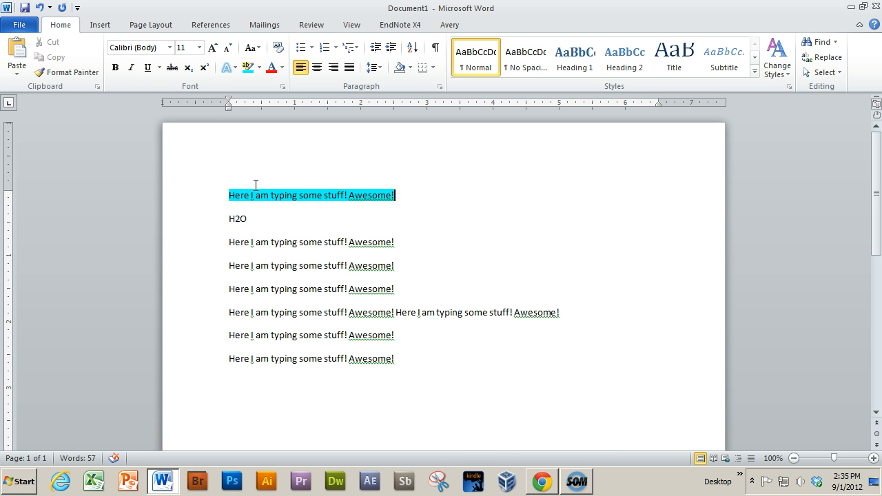
With the H2O line selected, look over the available font colors and the Word Help article on changing the font color
{"action": "left_click", "coordinate": [220, 218]}
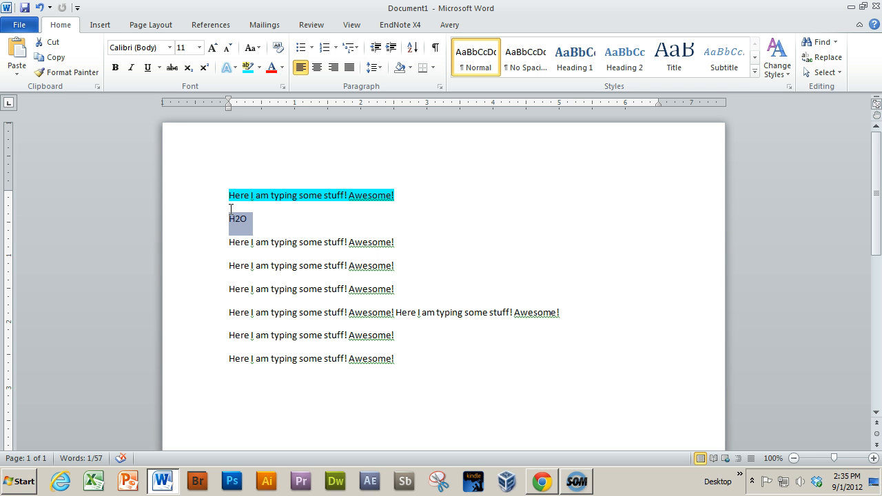
{"action": "left_click", "coordinate": [282, 67]}
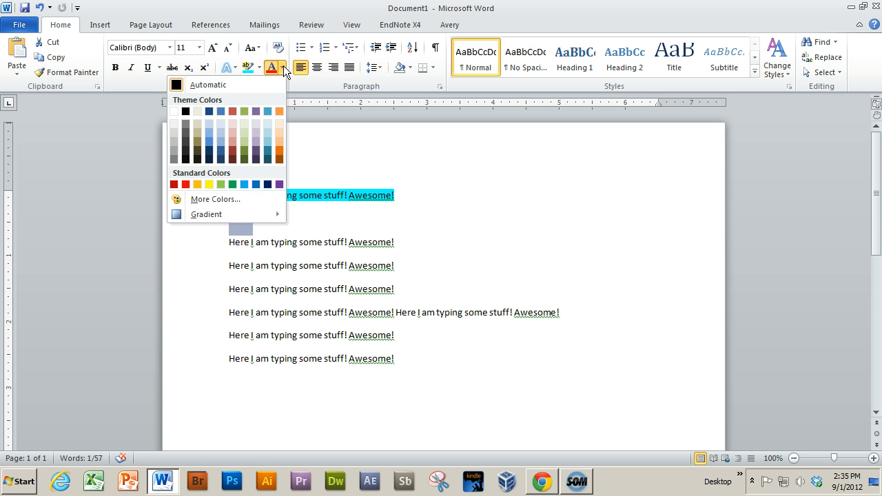
{"action": "left_click", "coordinate": [282, 67]}
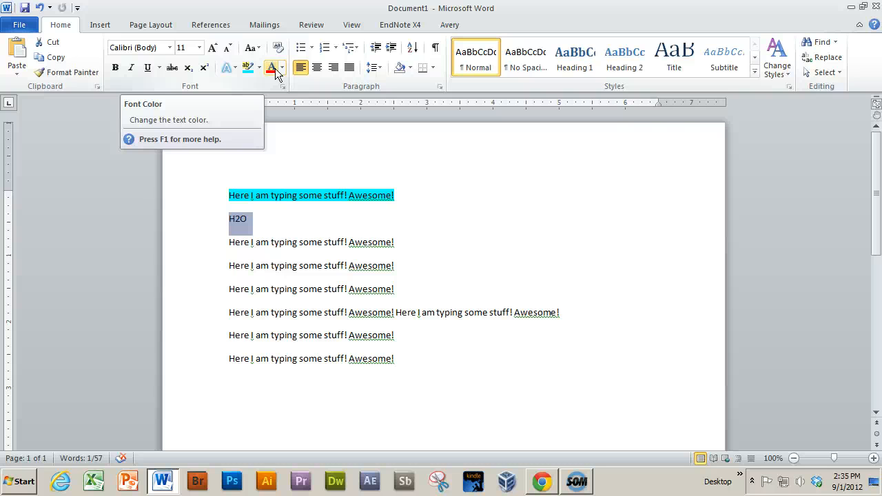
{"action": "key", "text": "F1"}
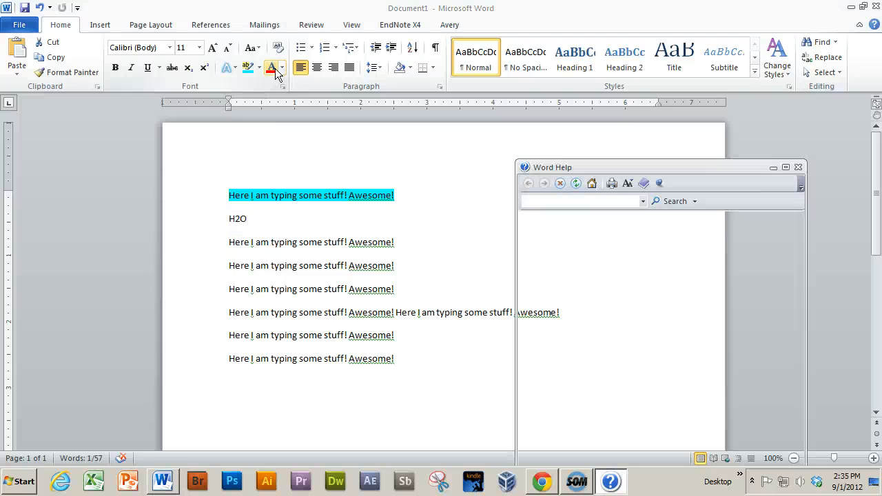
{"action": "left_click_drag", "start_coordinate": [664, 170], "coordinate": [586, 55]}
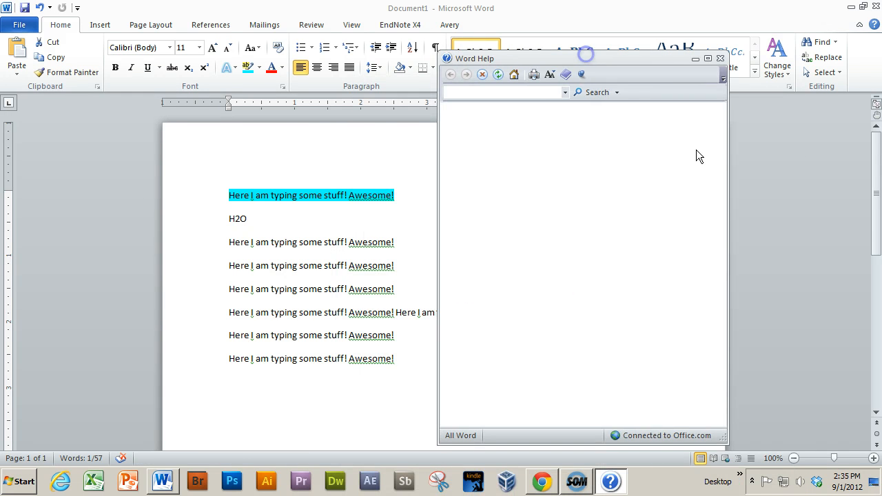
{"action": "left_click", "coordinate": [721, 58]}
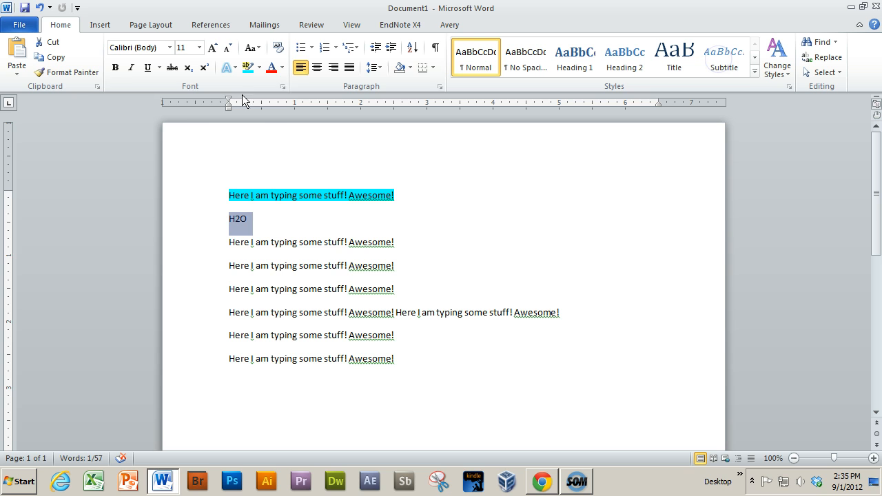
Change the font color of the H2O line to a standard blue
{"action": "left_click", "coordinate": [282, 67]}
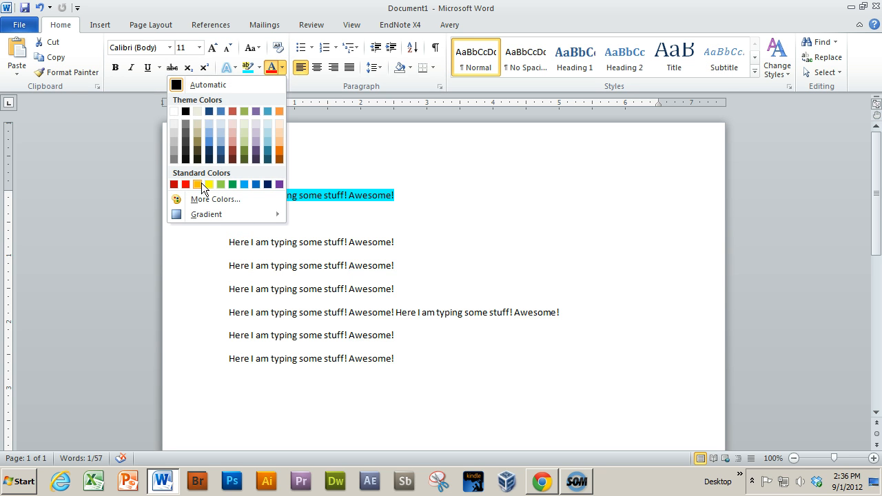
{"action": "left_click", "coordinate": [245, 185]}
{"action": "left_click", "coordinate": [253, 220]}
Enlarge the H2O line's text to font size 20
{"action": "left_click_drag", "start_coordinate": [260, 221], "coordinate": [223, 218]}
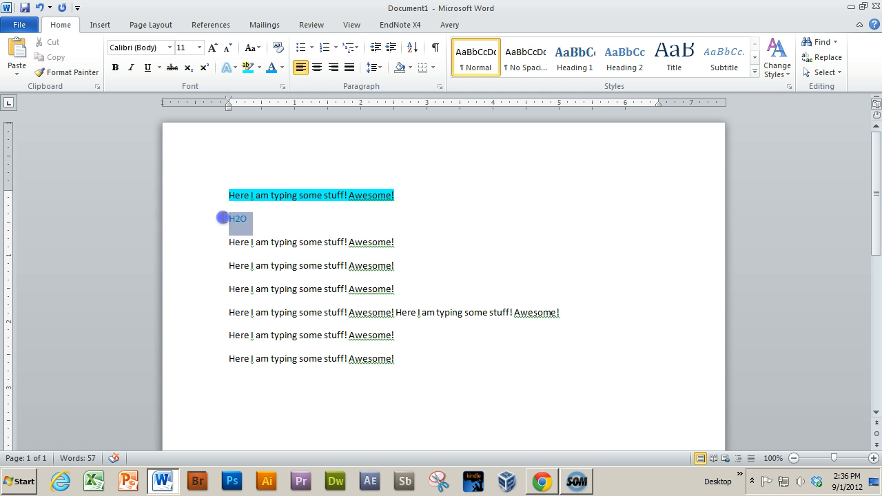
{"action": "left_click", "coordinate": [213, 48]}
{"action": "left_click", "coordinate": [213, 48]}
{"action": "left_click", "coordinate": [213, 47]}
{"action": "left_click", "coordinate": [213, 47]}
{"action": "left_click", "coordinate": [213, 47]}
{"action": "left_click", "coordinate": [292, 239]}
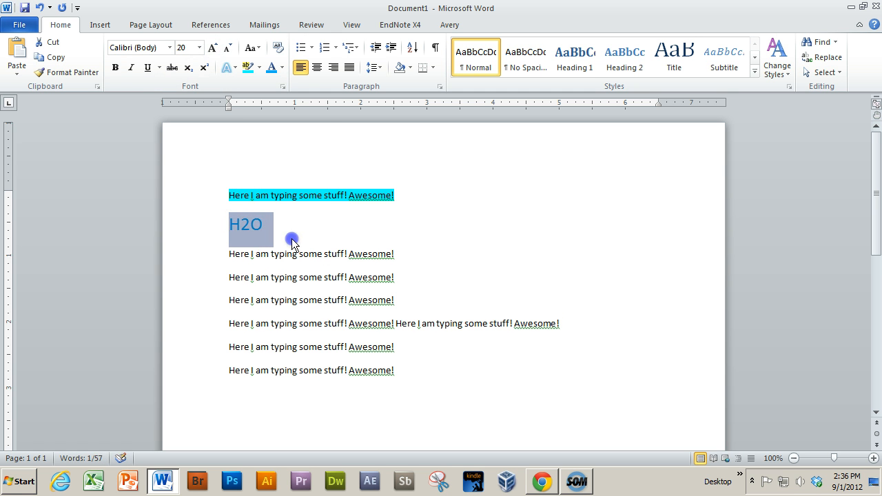
Set the font color of the H2O text to Automatic
{"action": "double_click", "coordinate": [244, 217]}
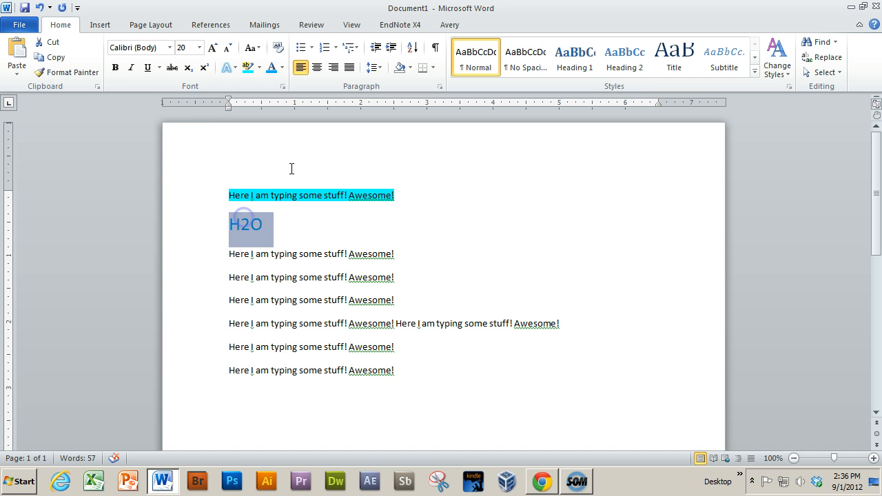
{"action": "left_click", "coordinate": [282, 67]}
{"action": "left_click", "coordinate": [217, 84]}
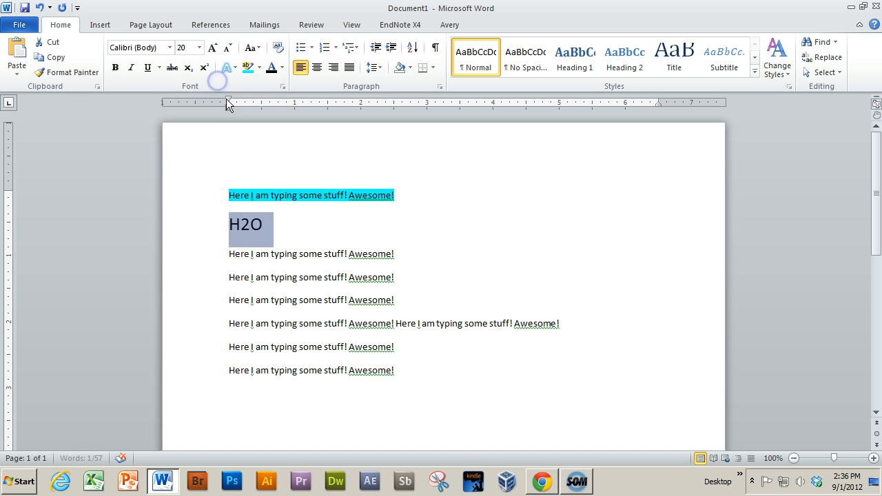
{"action": "left_click", "coordinate": [282, 69]}
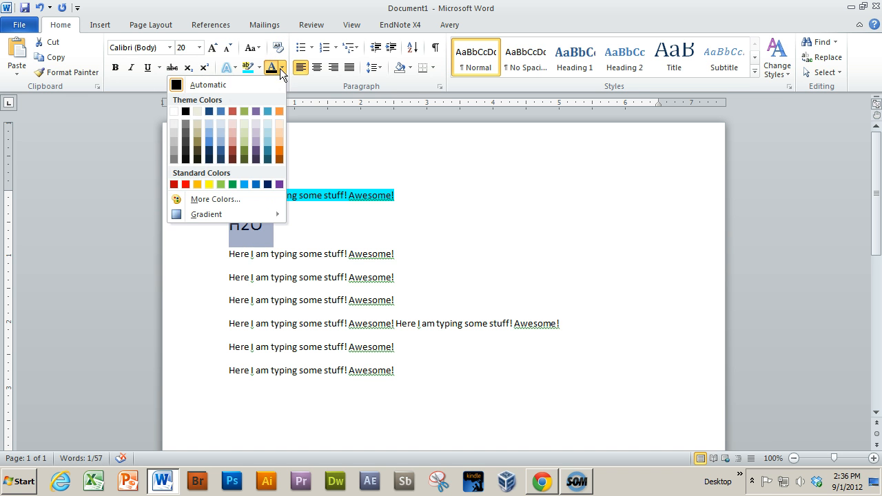
{"action": "left_click", "coordinate": [282, 71]}
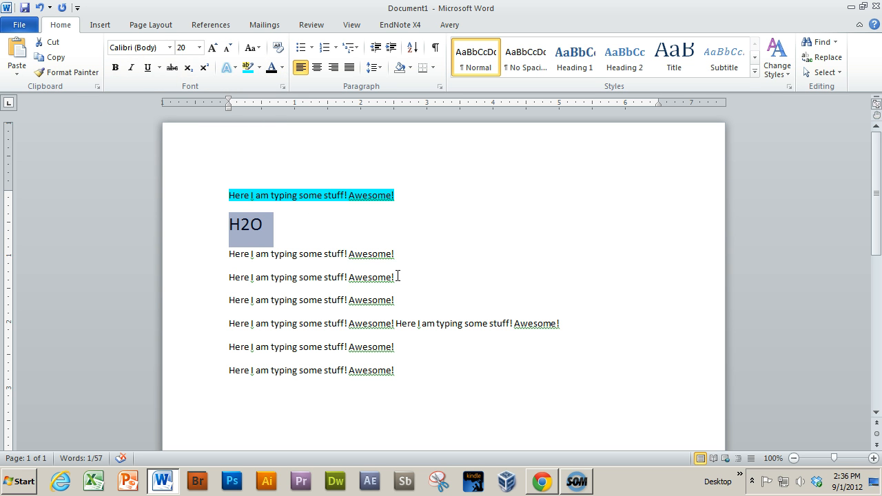
{"action": "left_click", "coordinate": [583, 485]}
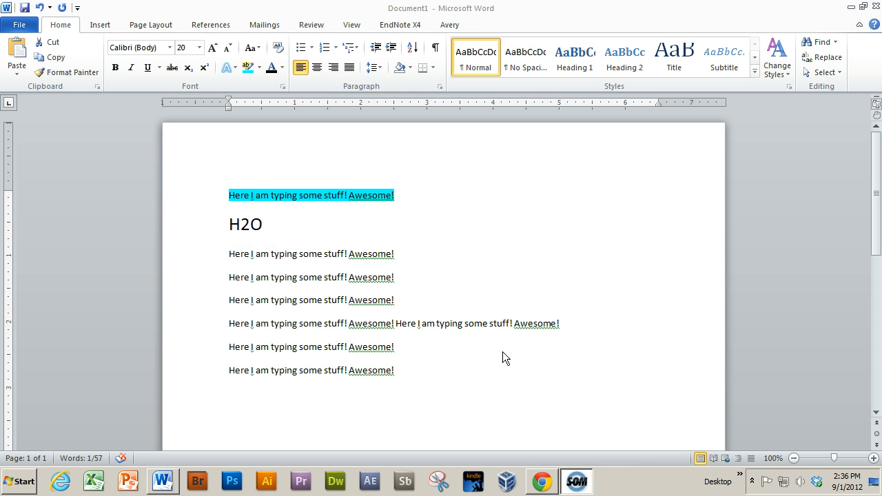